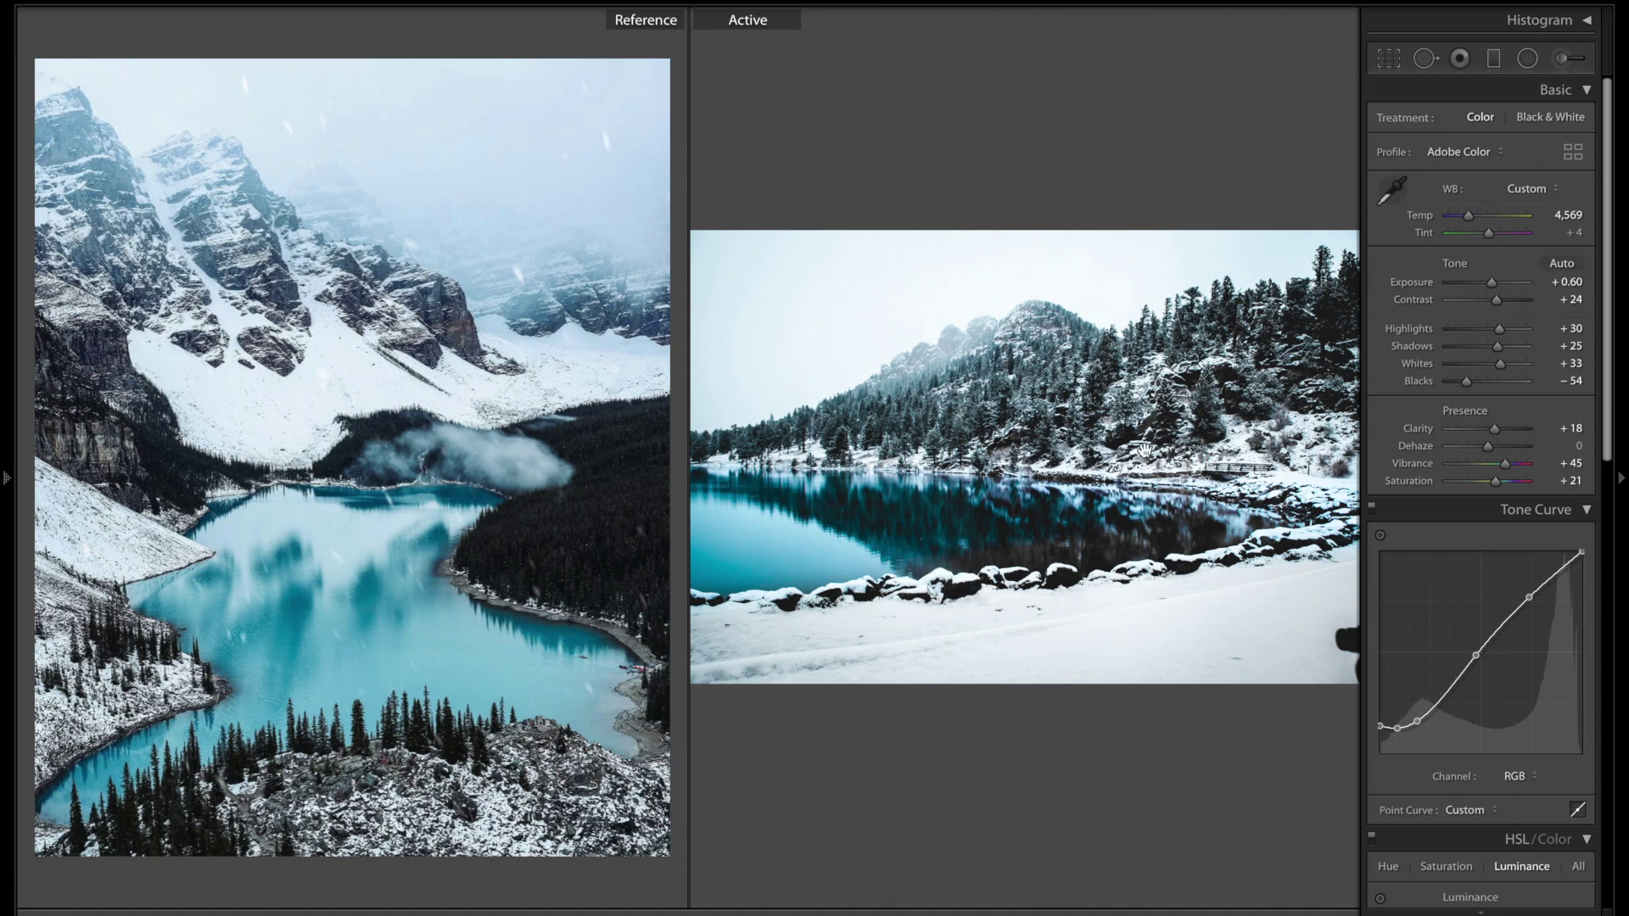
Compare the edited lake photo with its original and reset all of its develop adjustments.
key(backslash)
key(backslash)
key(ctrl+shift+r)
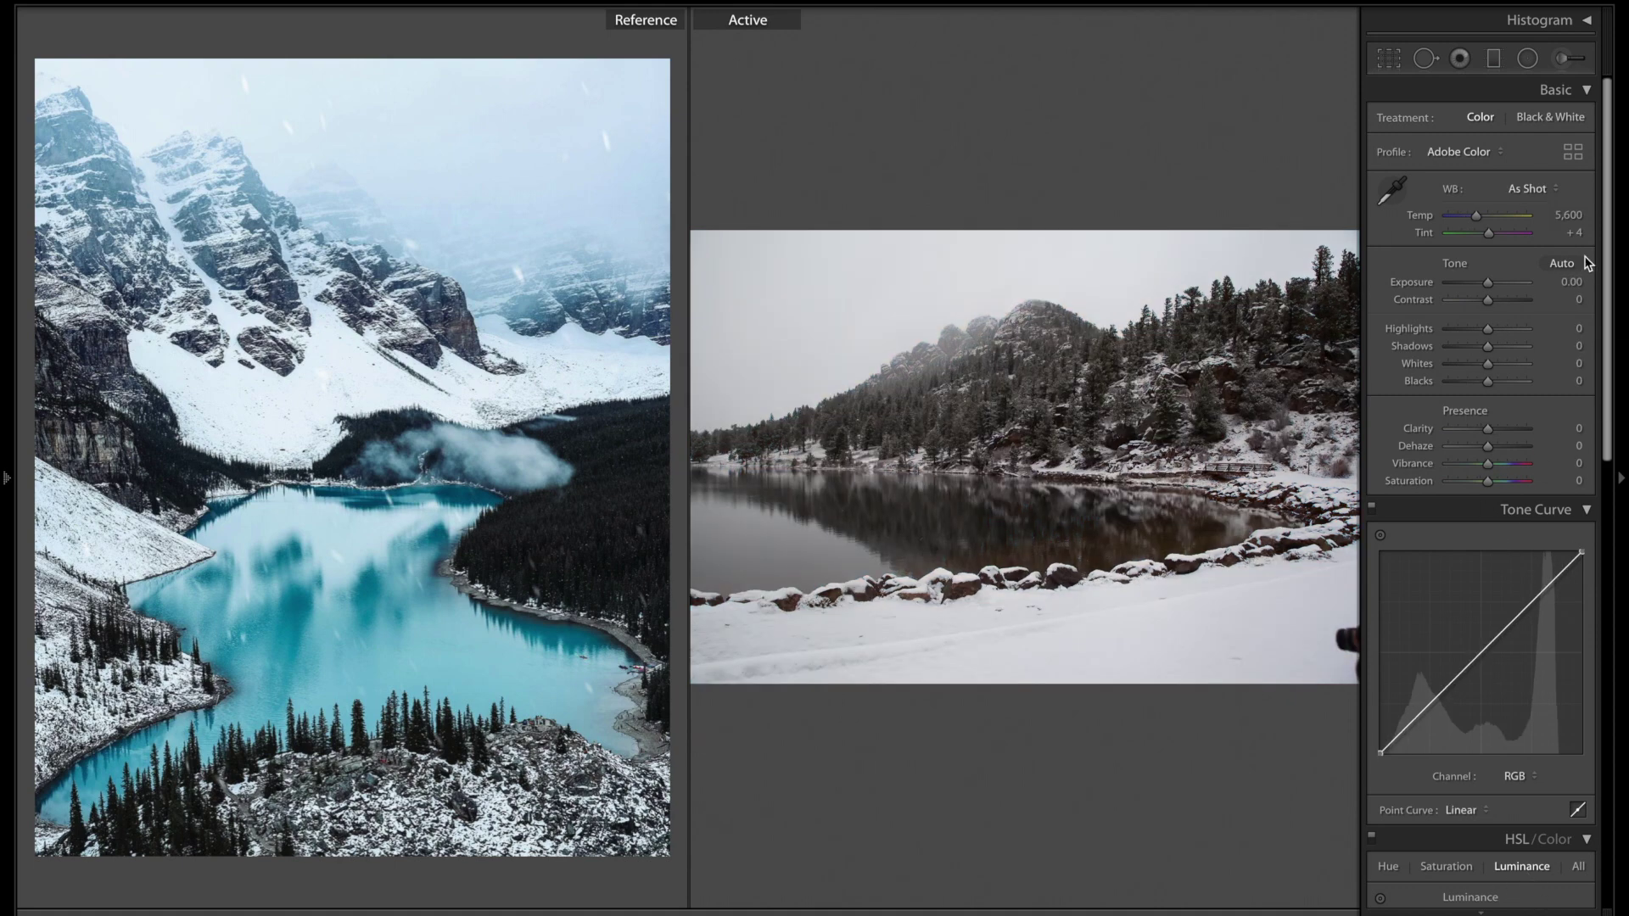
Cool the active photo's white balance to Temp 4,522 and set Exposure to +0.60 and Contrast to +25.
drag(1479, 216, 1470, 221)
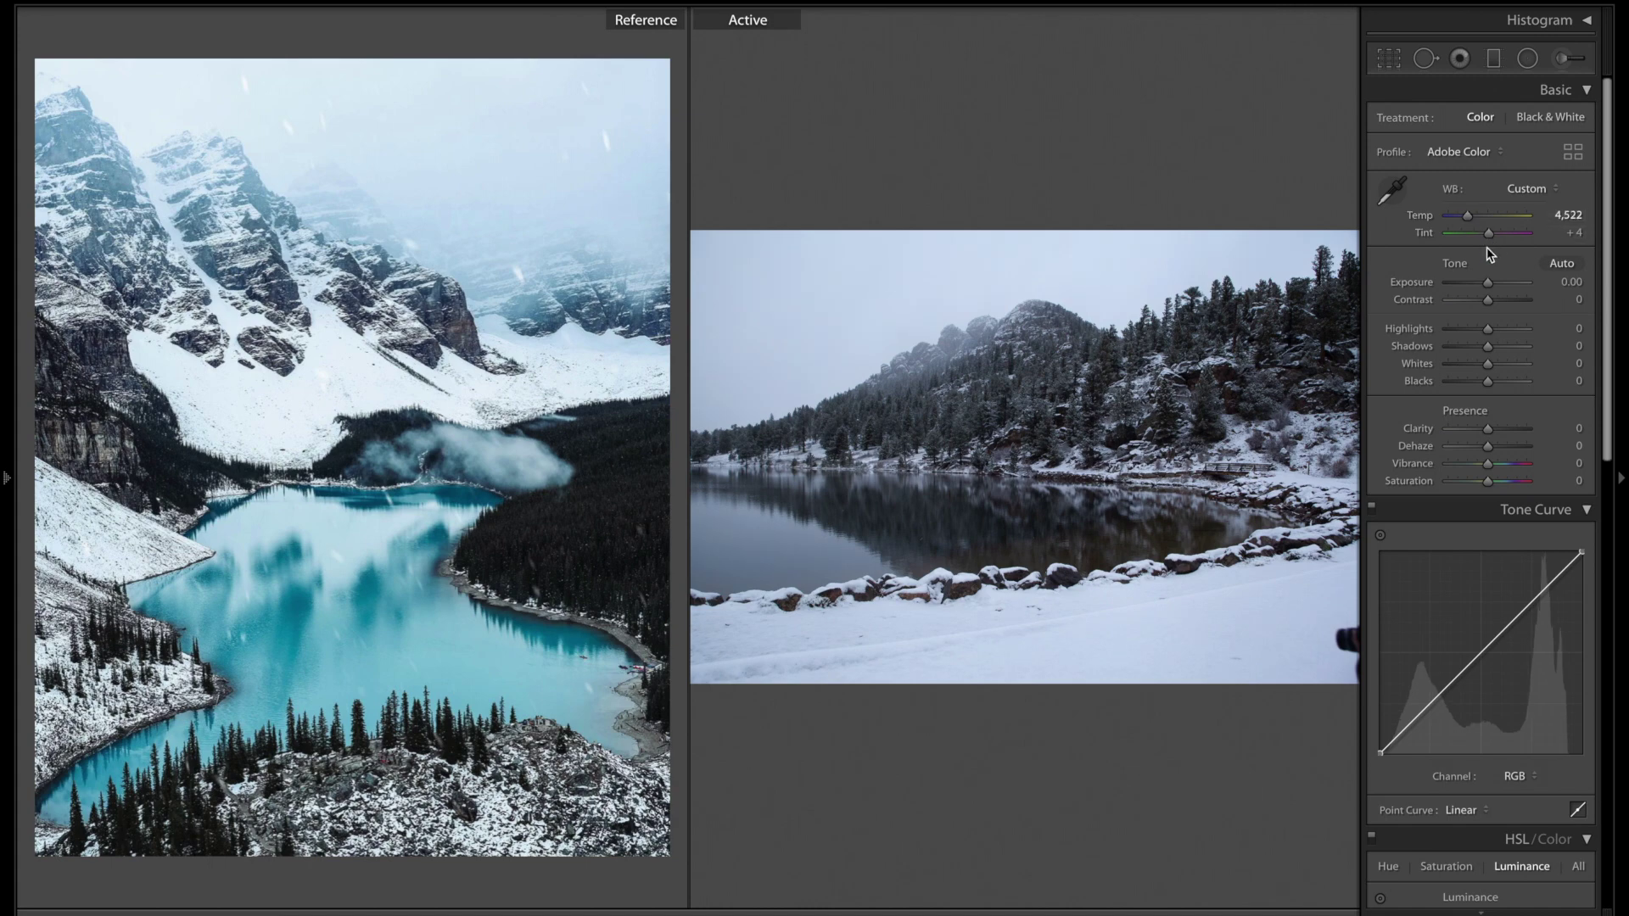
drag(1488, 288, 1493, 290)
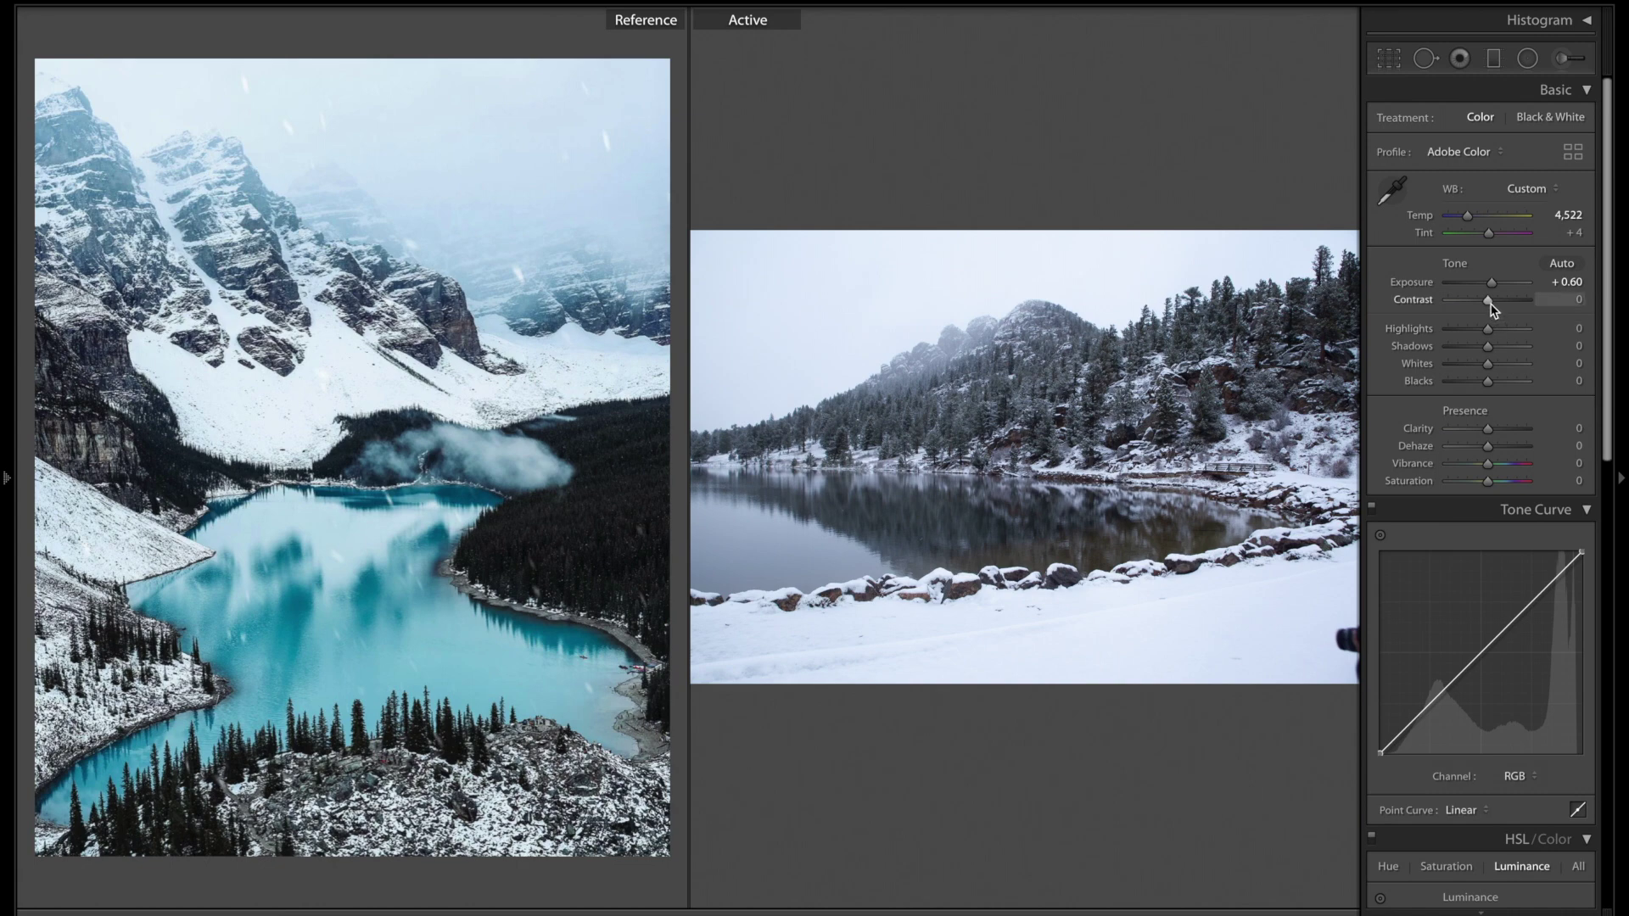
drag(1489, 301, 1497, 301)
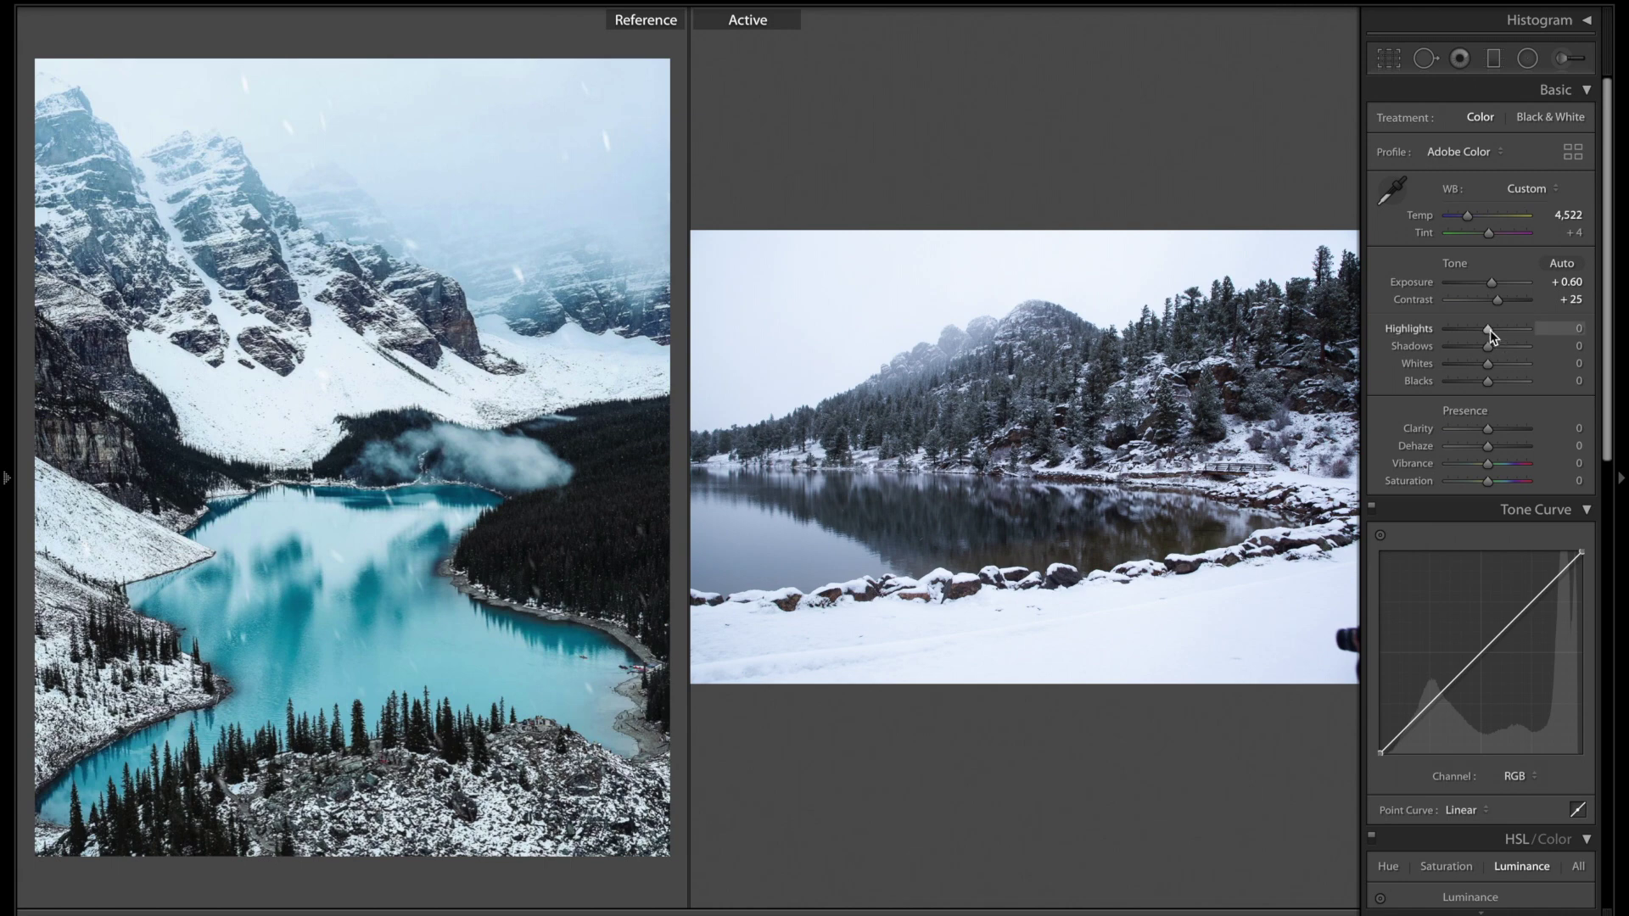
Set the photo's Highlights to +31, Shadows to +25, Whites to +35 and Blacks to −56.
drag(1490, 329, 1502, 334)
drag(1490, 348, 1501, 354)
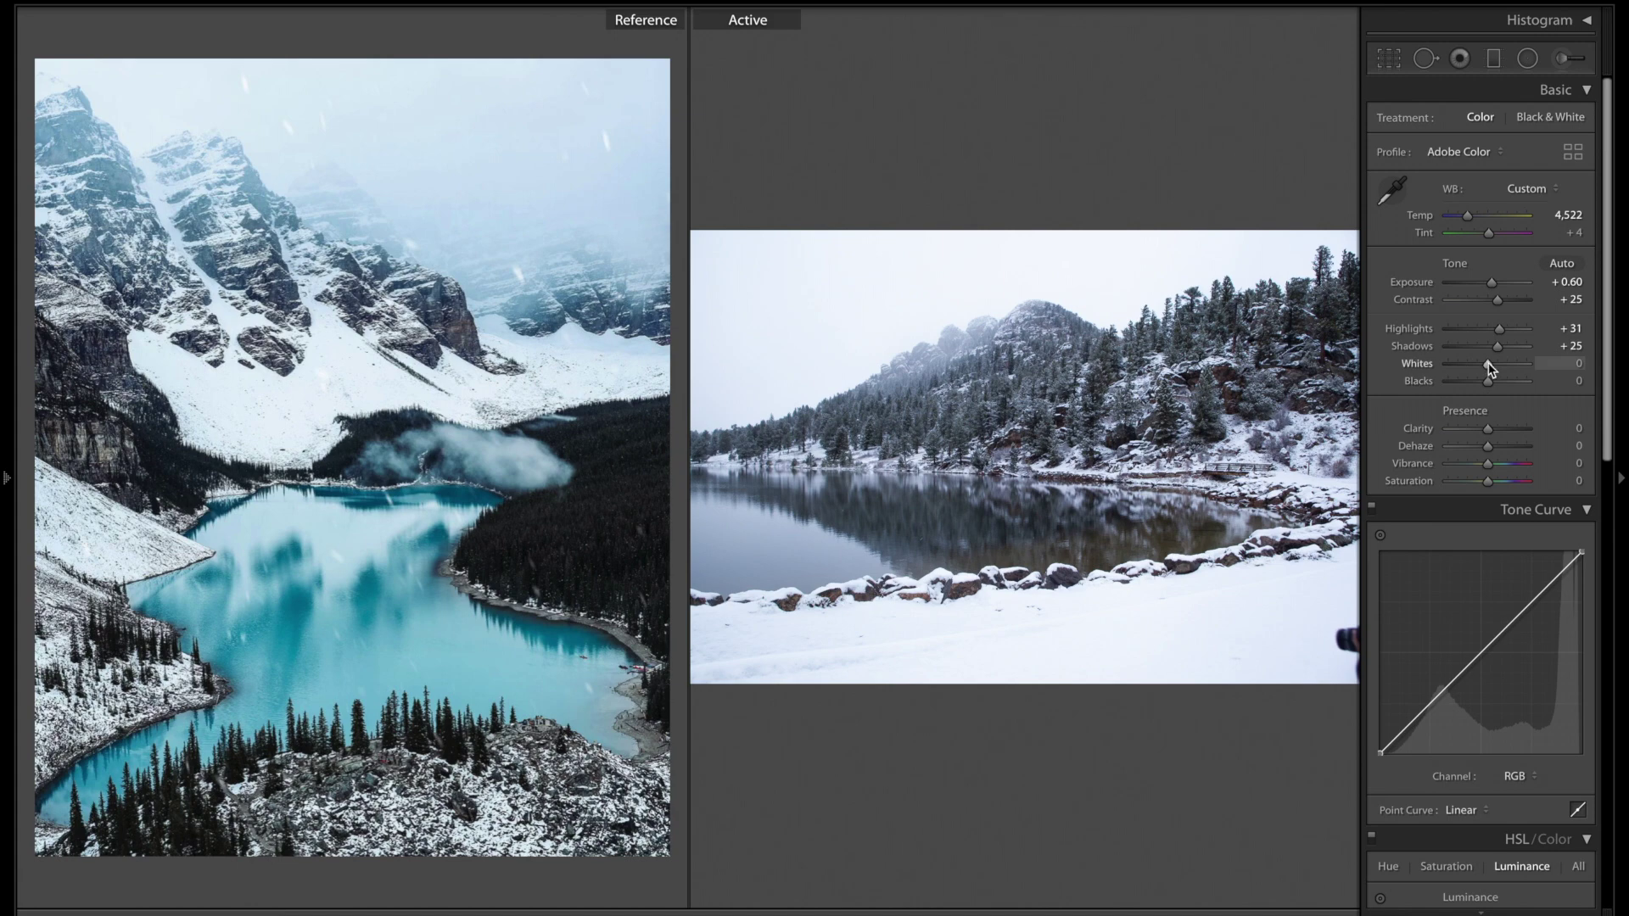
drag(1490, 367, 1505, 368)
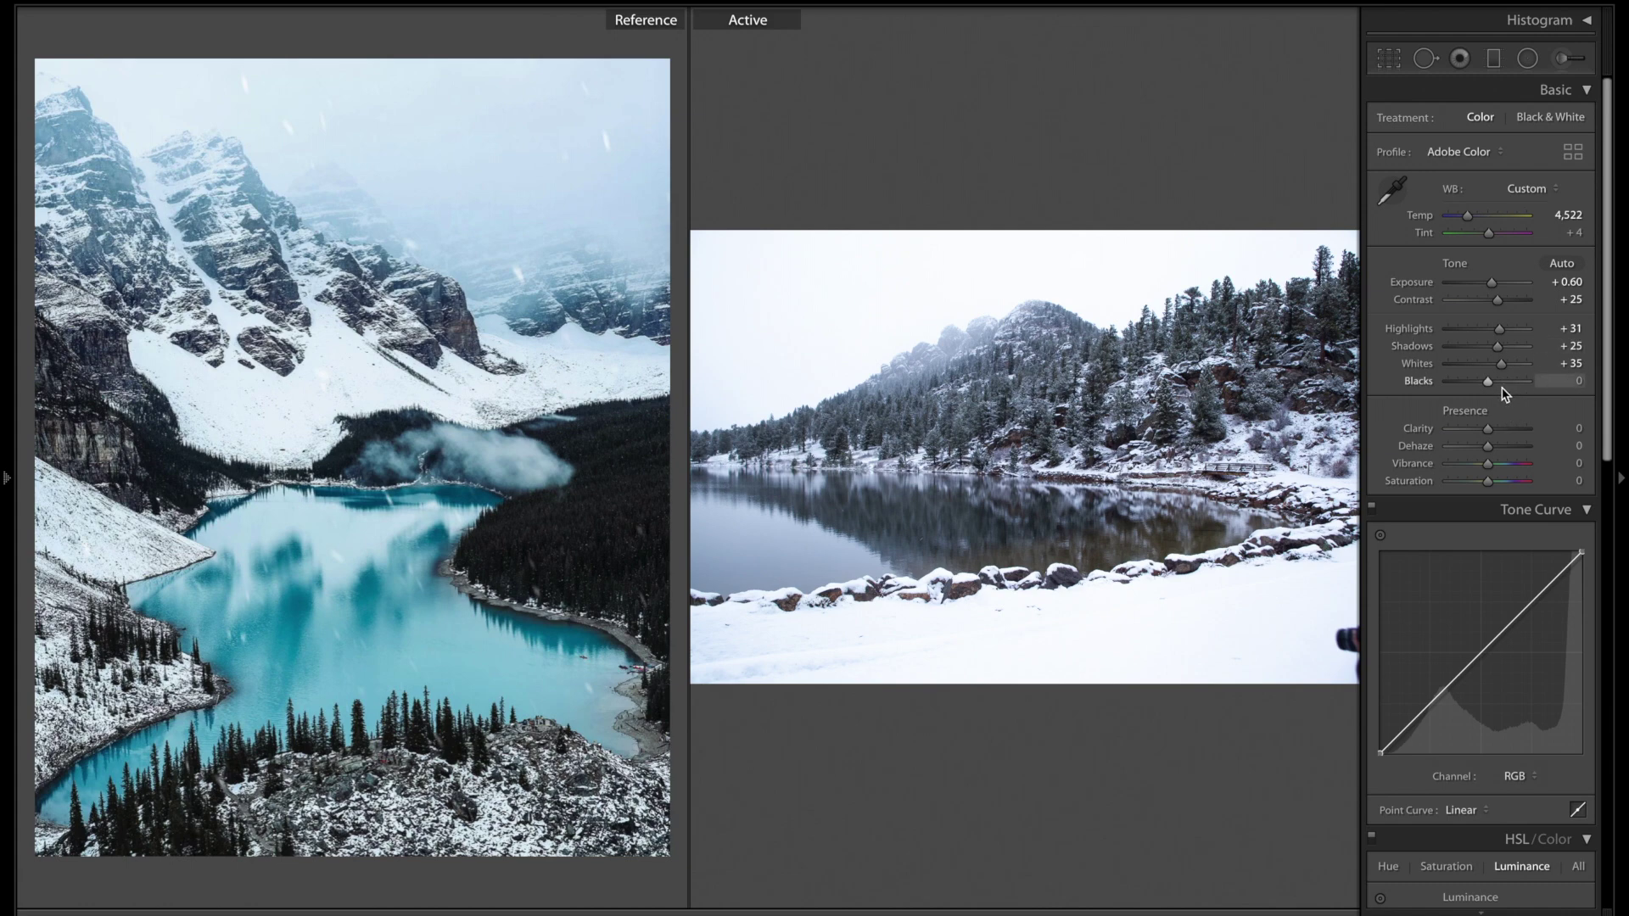
drag(1490, 383, 1467, 383)
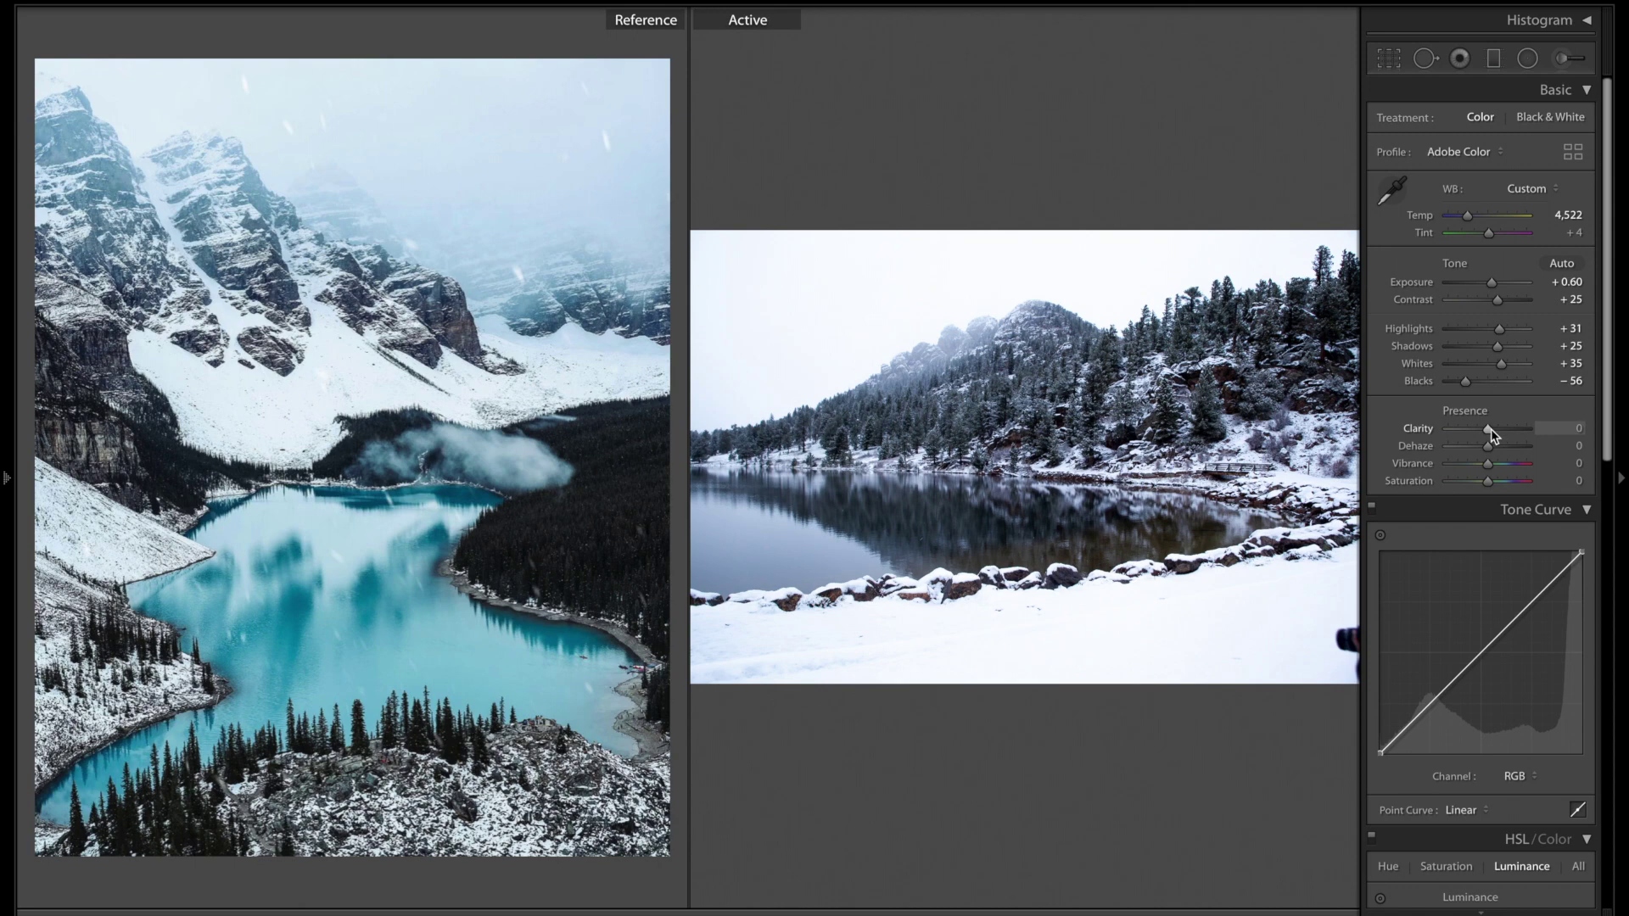
Set Clarity to +20, Vibrance to +45 and Saturation to +20, and compare the photo with its original.
drag(1493, 431, 1503, 431)
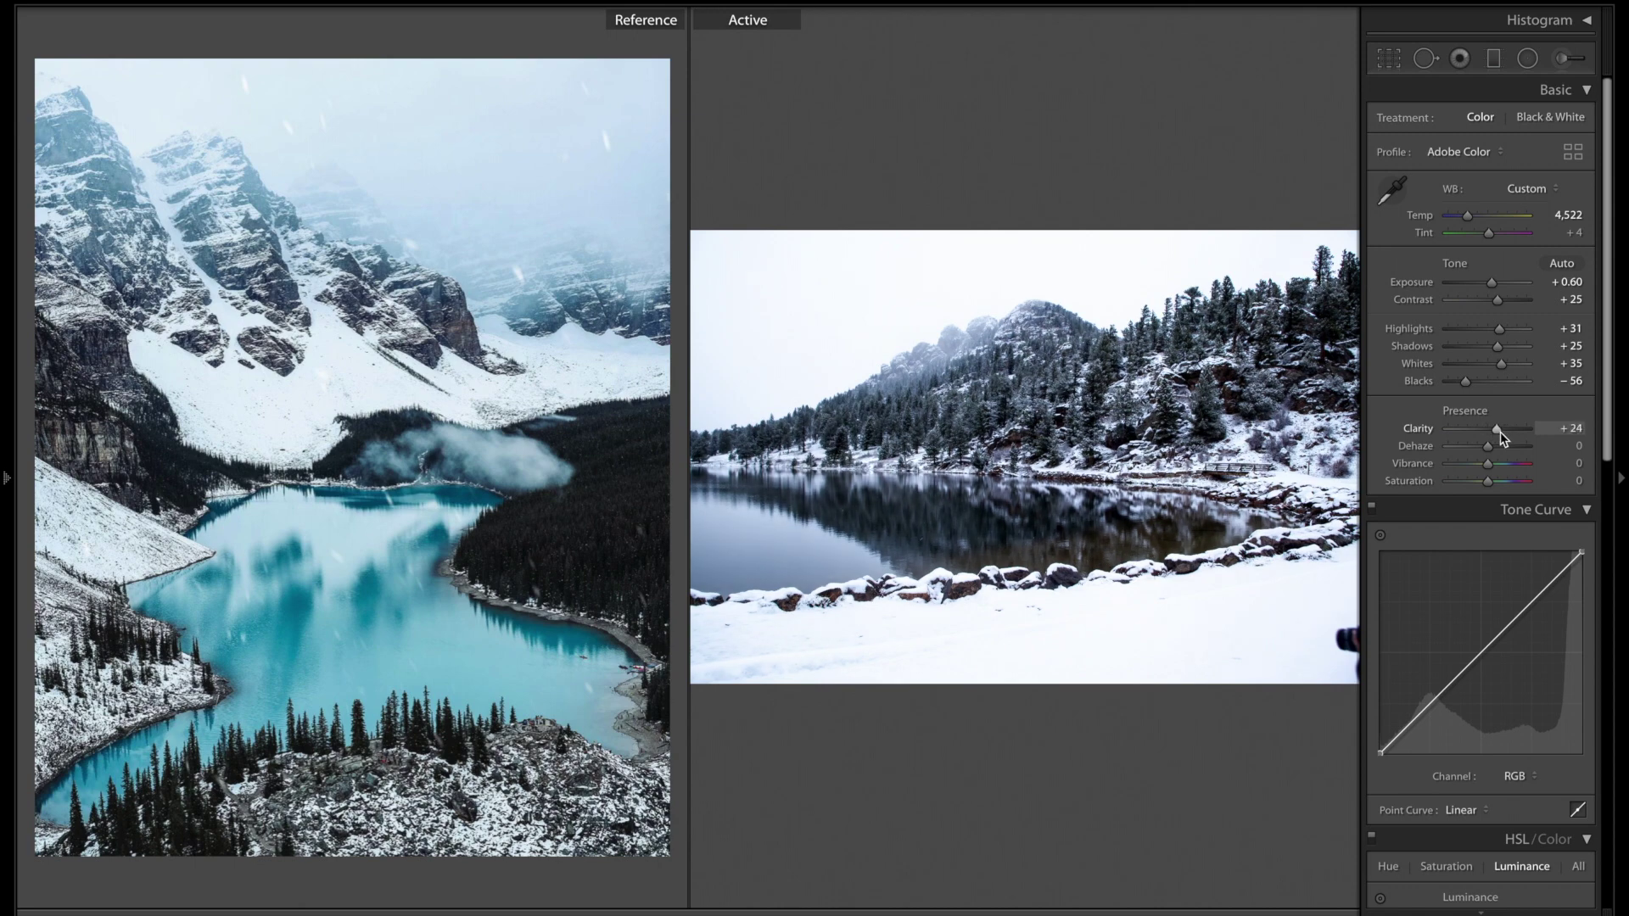
drag(1501, 431, 1498, 438)
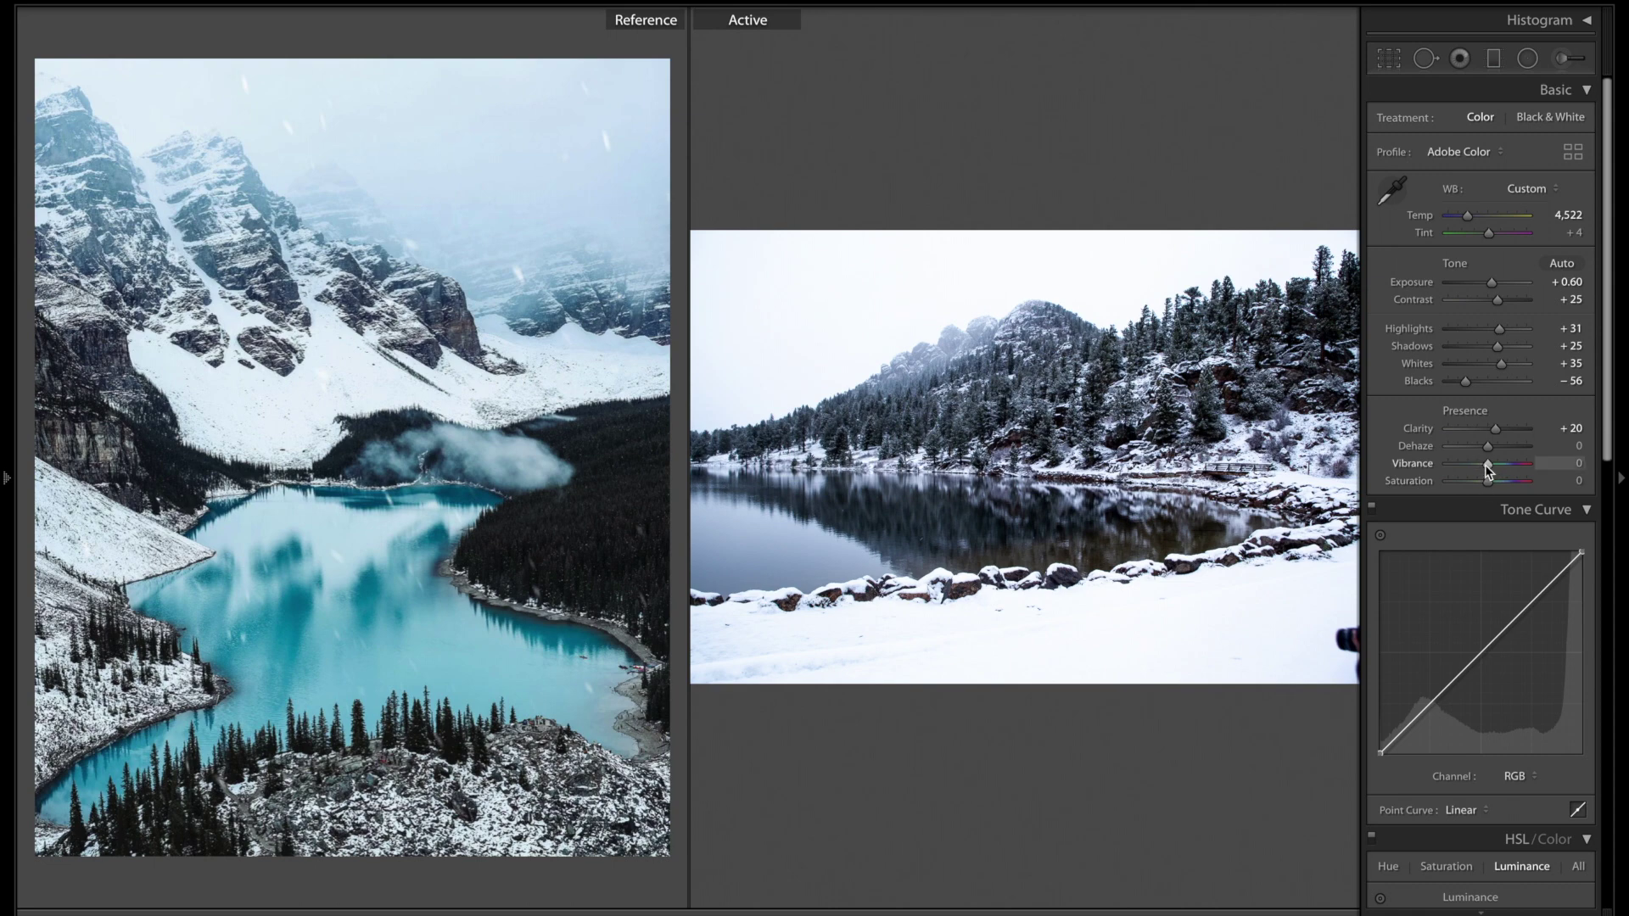
drag(1491, 465, 1496, 485)
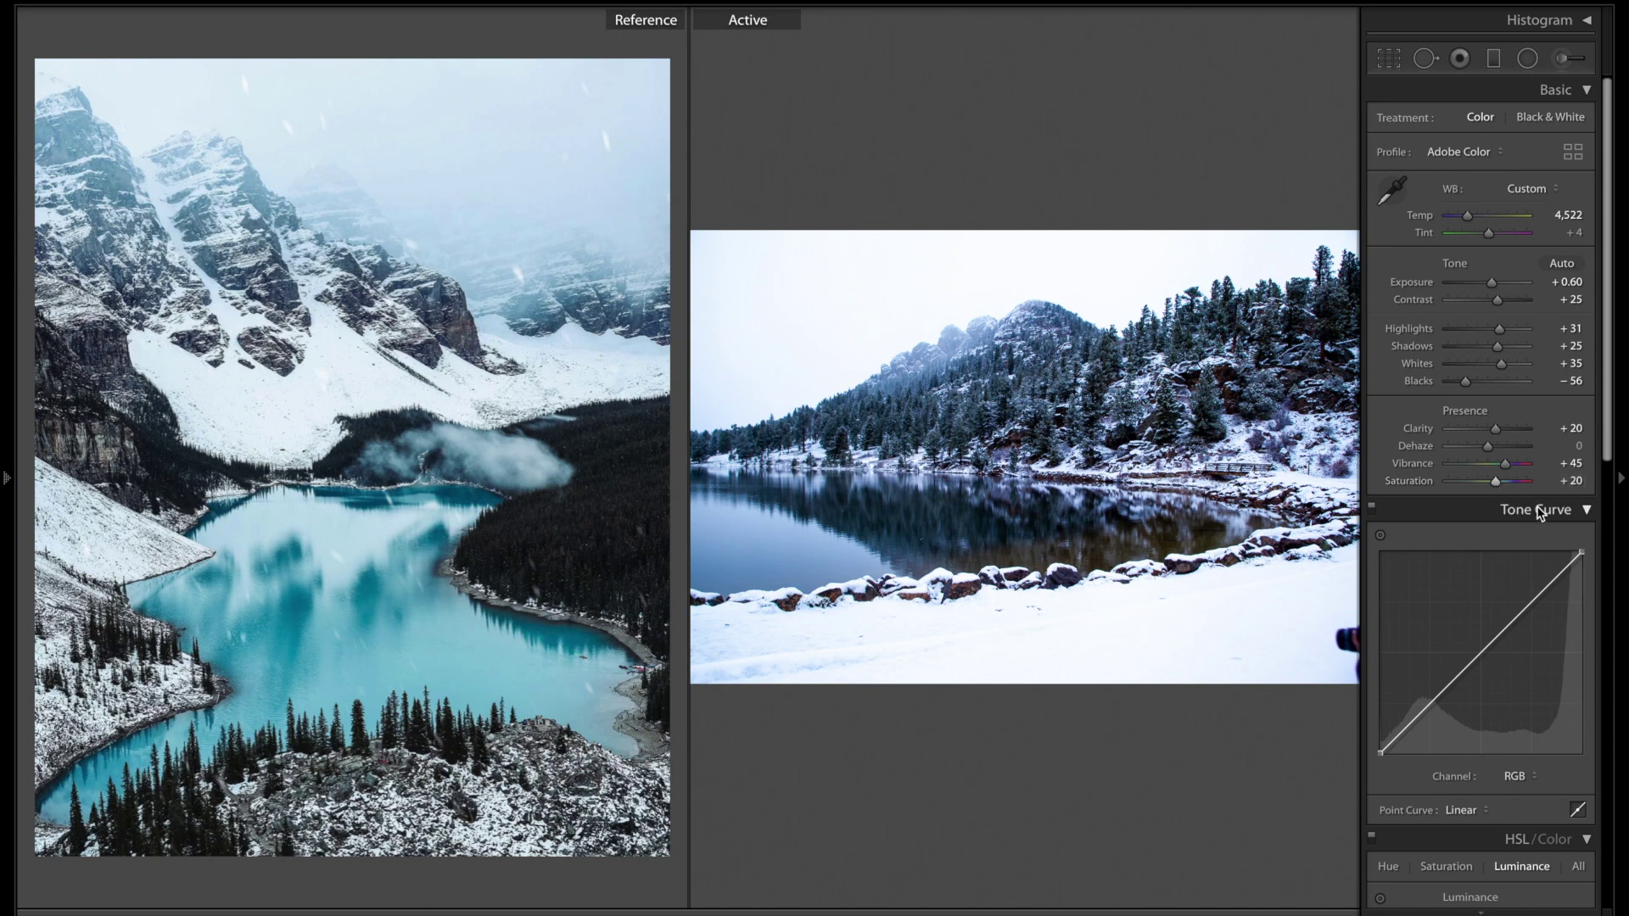
key(backslash)
key(backslash)
Add a highlight point at about 73.7 / 76.5 % and a slightly lowered midtone point to the RGB tone curve.
click(1531, 602)
drag(1532, 602, 1530, 600)
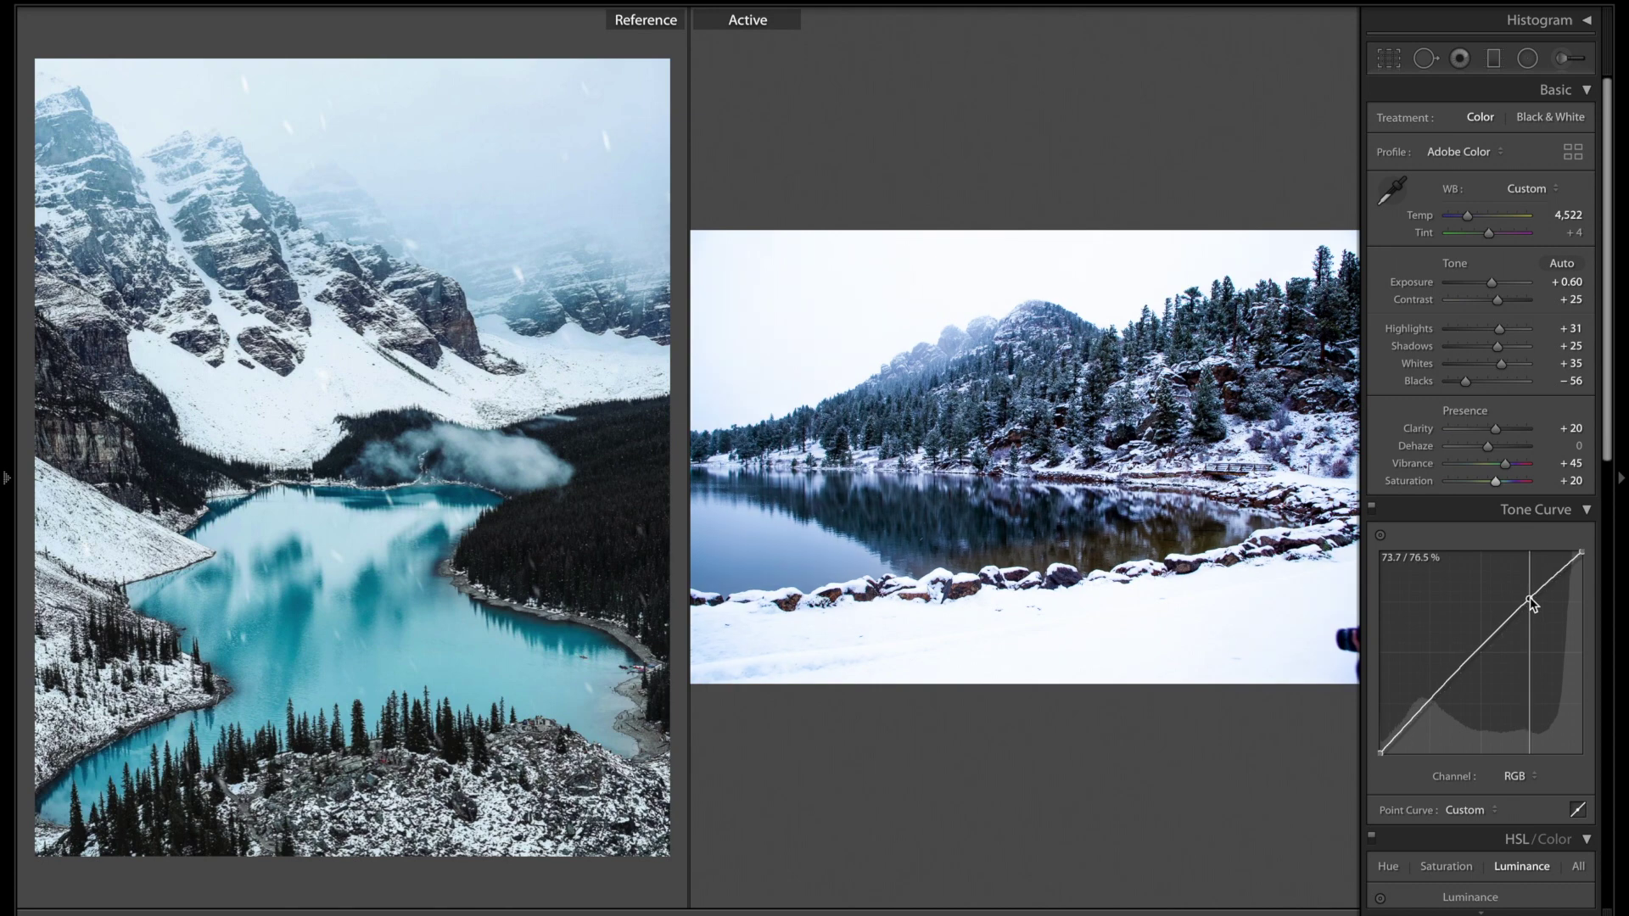
drag(1532, 601, 1532, 600)
click(1474, 655)
drag(1475, 656, 1478, 658)
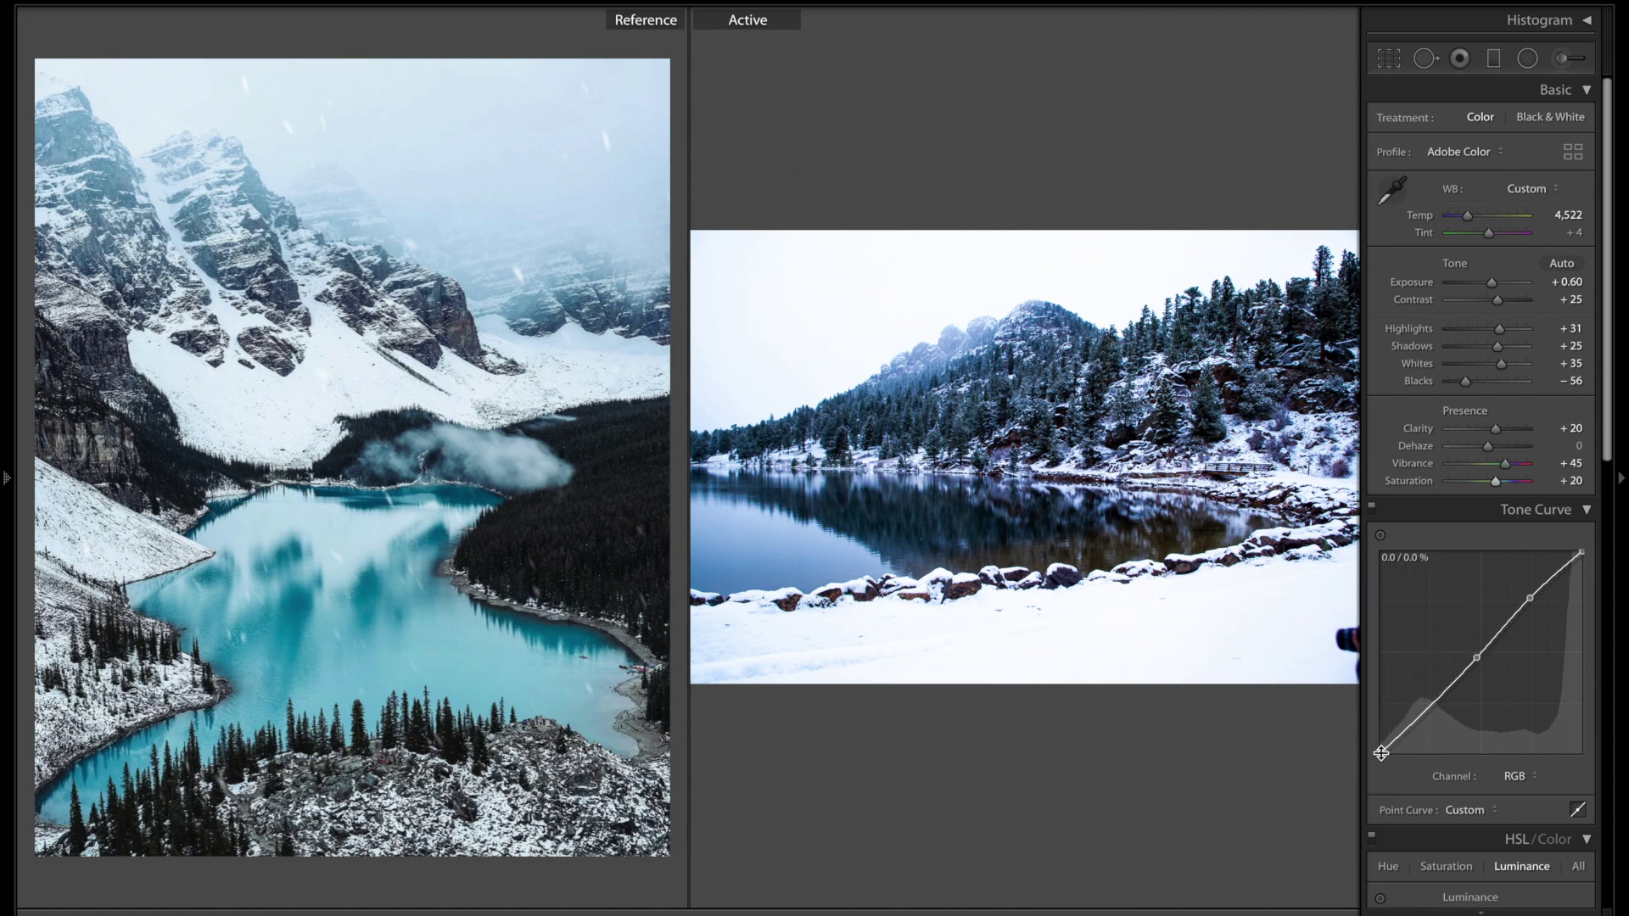
Add two shadow points to the tone curve and lift its black point to about 10.2 % for faded blacks.
click(1418, 719)
click(1401, 736)
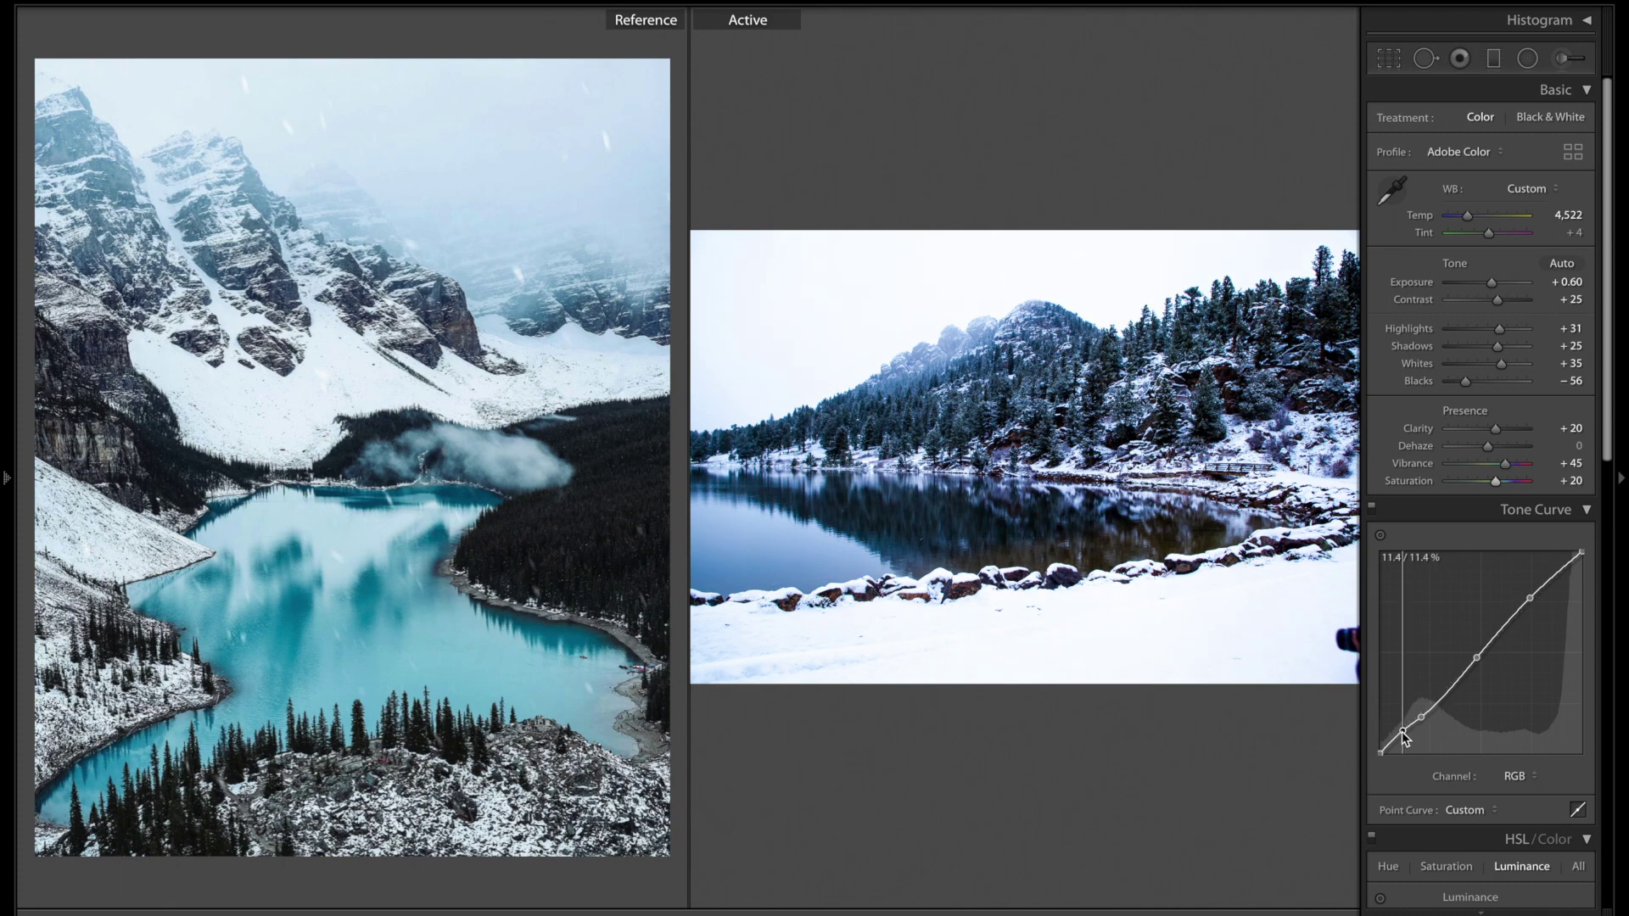
mouse_move(1381, 751)
mouse_down()
mouse_move(1371, 718)
mouse_move(1361, 741)
mouse_up()
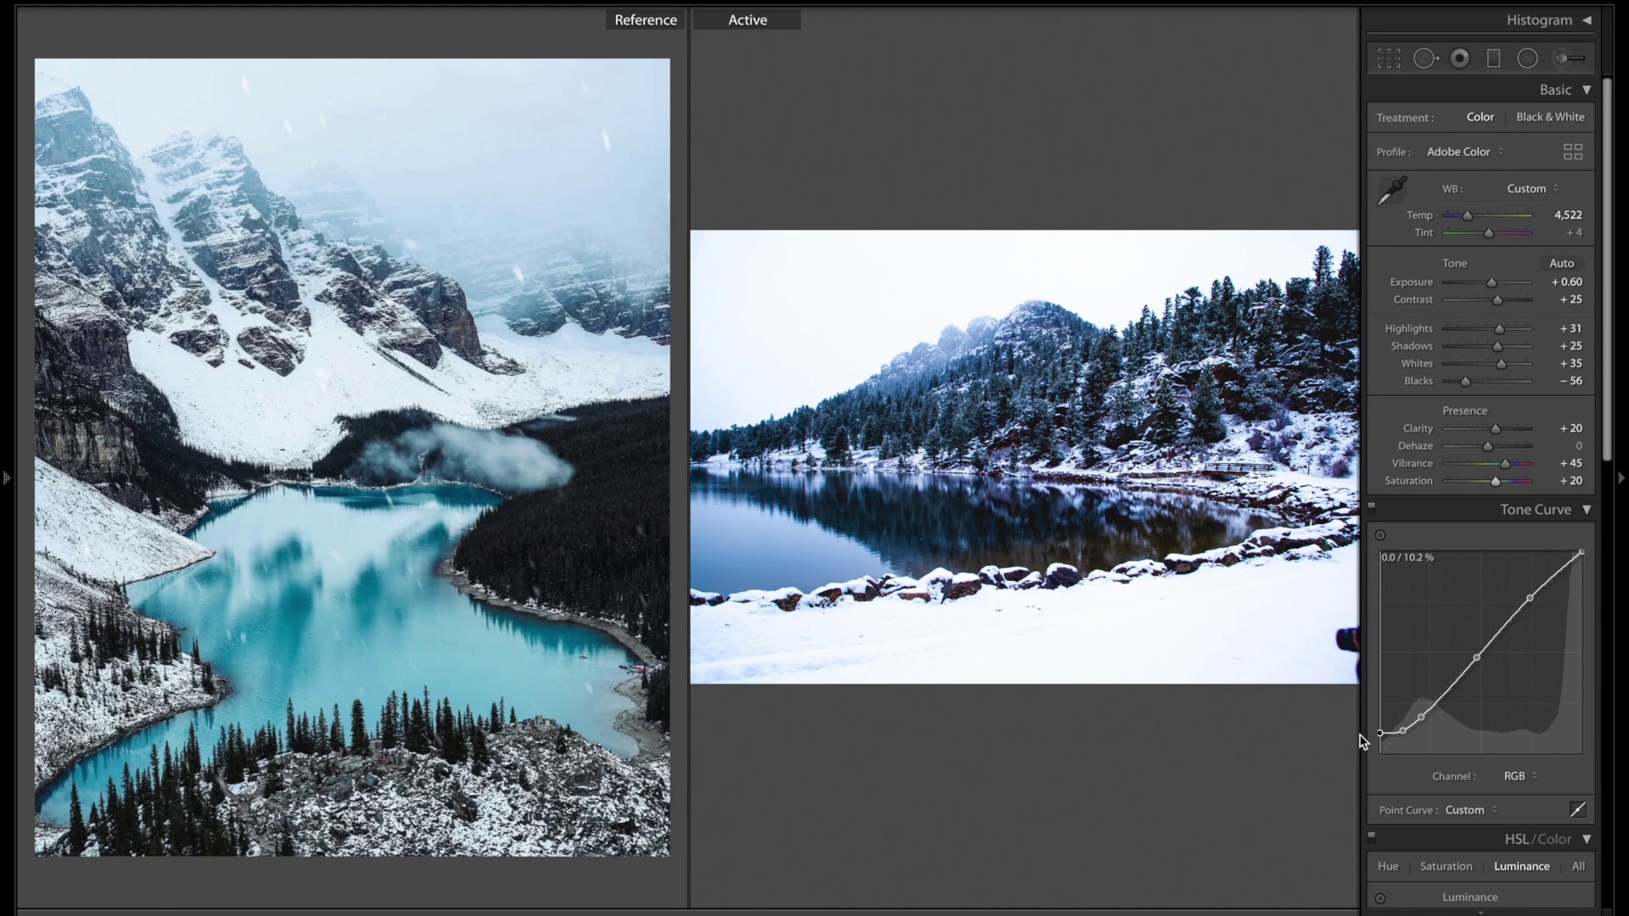
Shift the HSL hues toward teal by setting Aqua to +60 and Blue to −26.
scroll(1454, 717, down, 3)
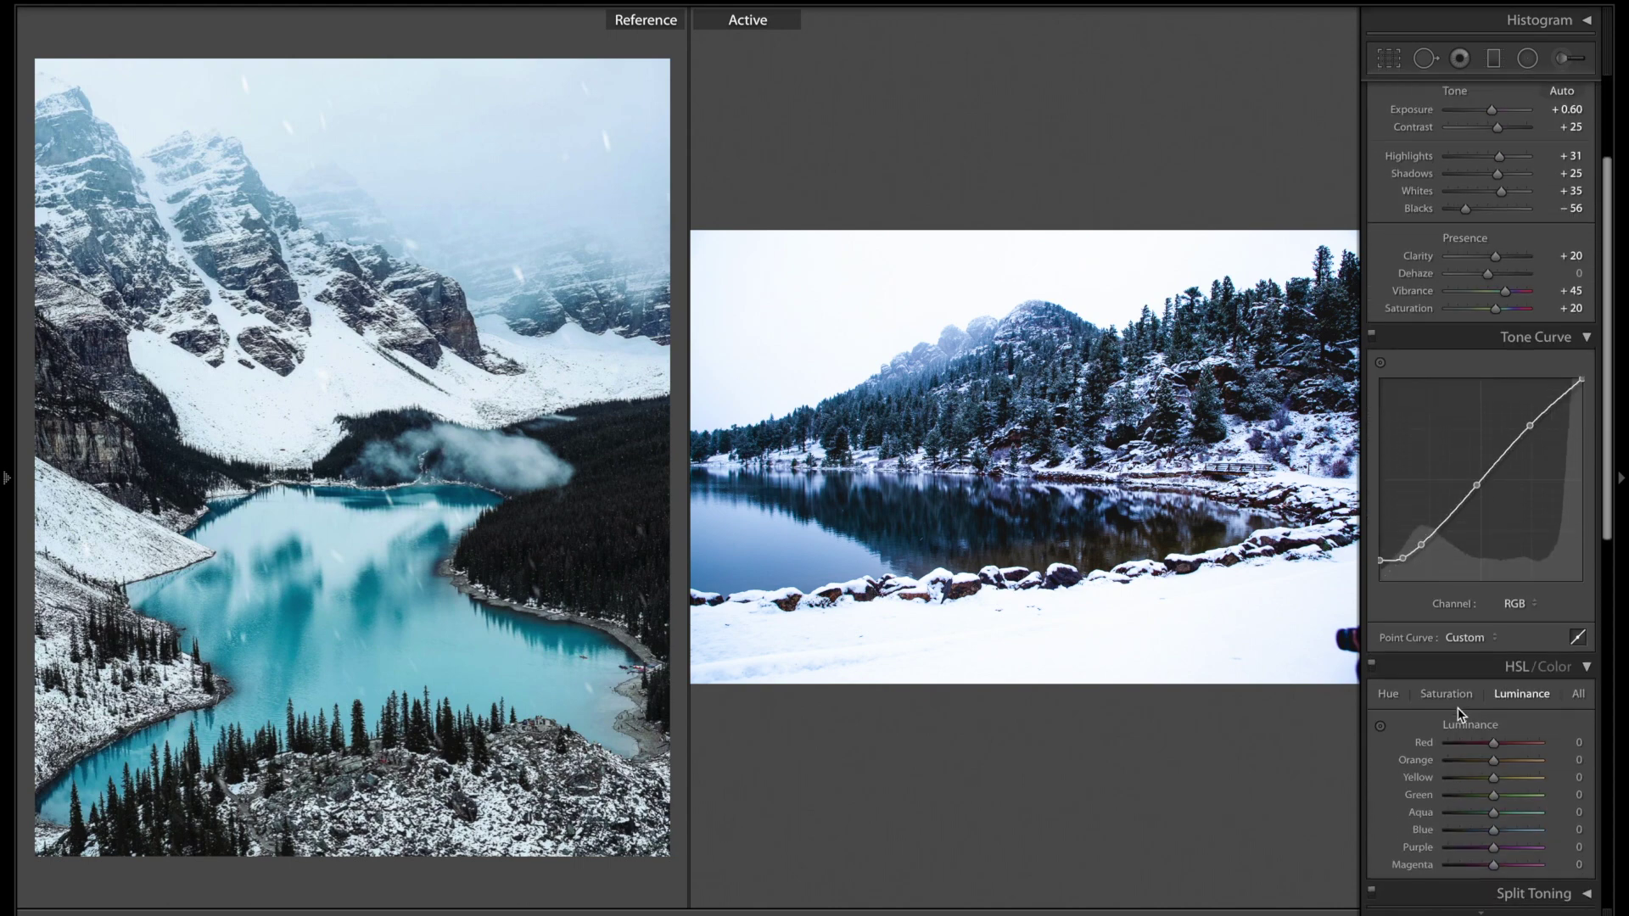
click(1391, 696)
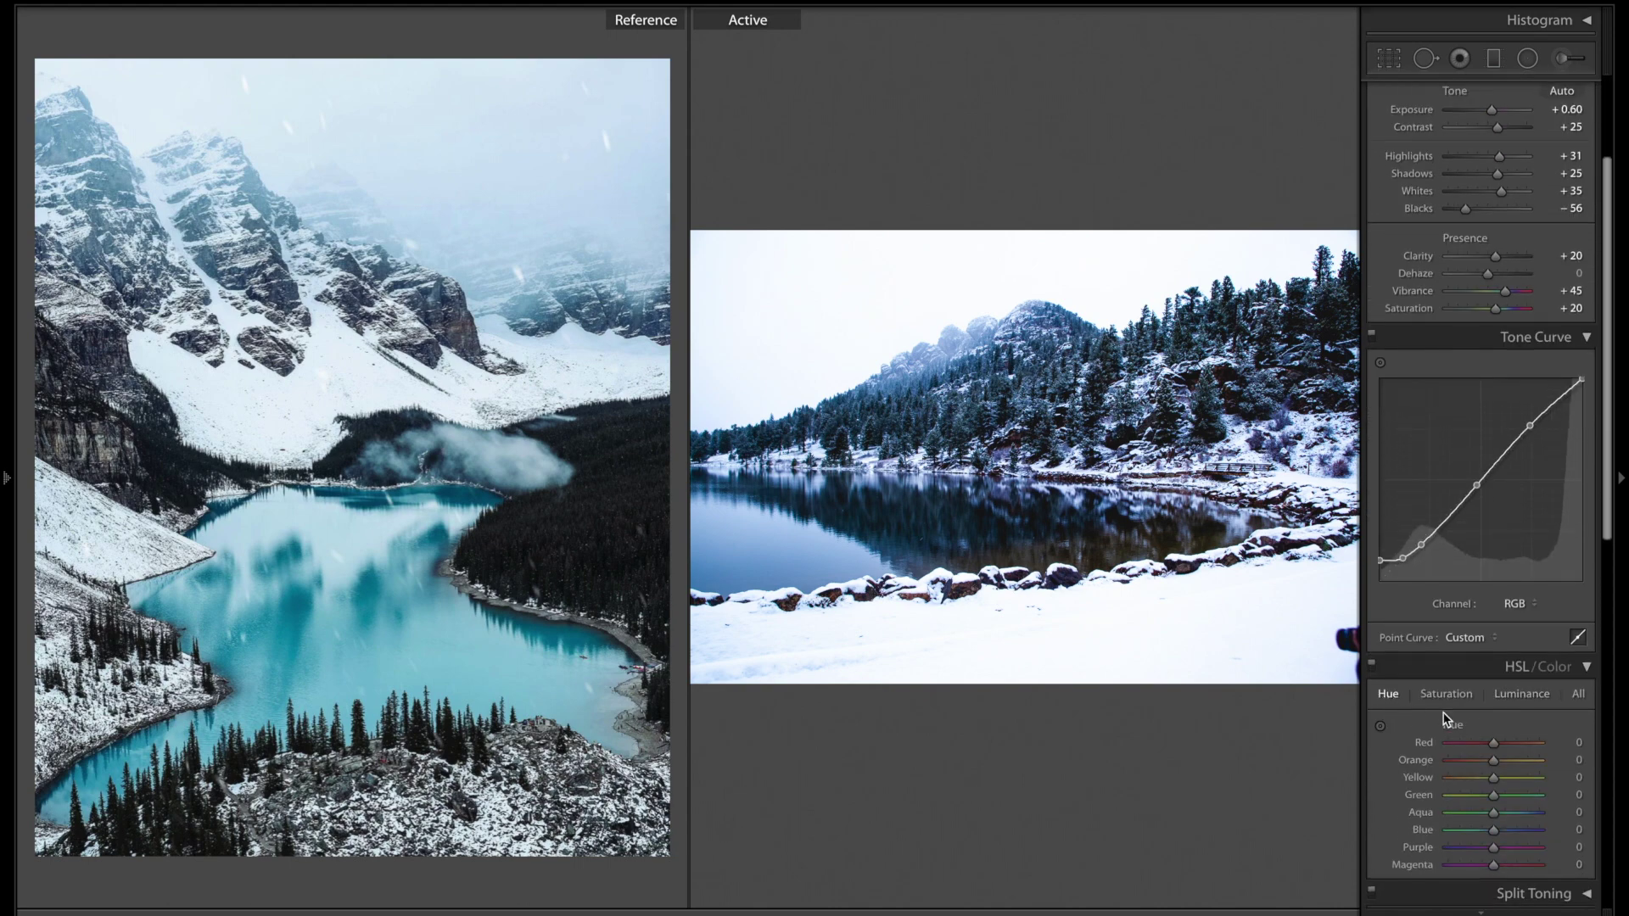
scroll(1460, 732, down, 3)
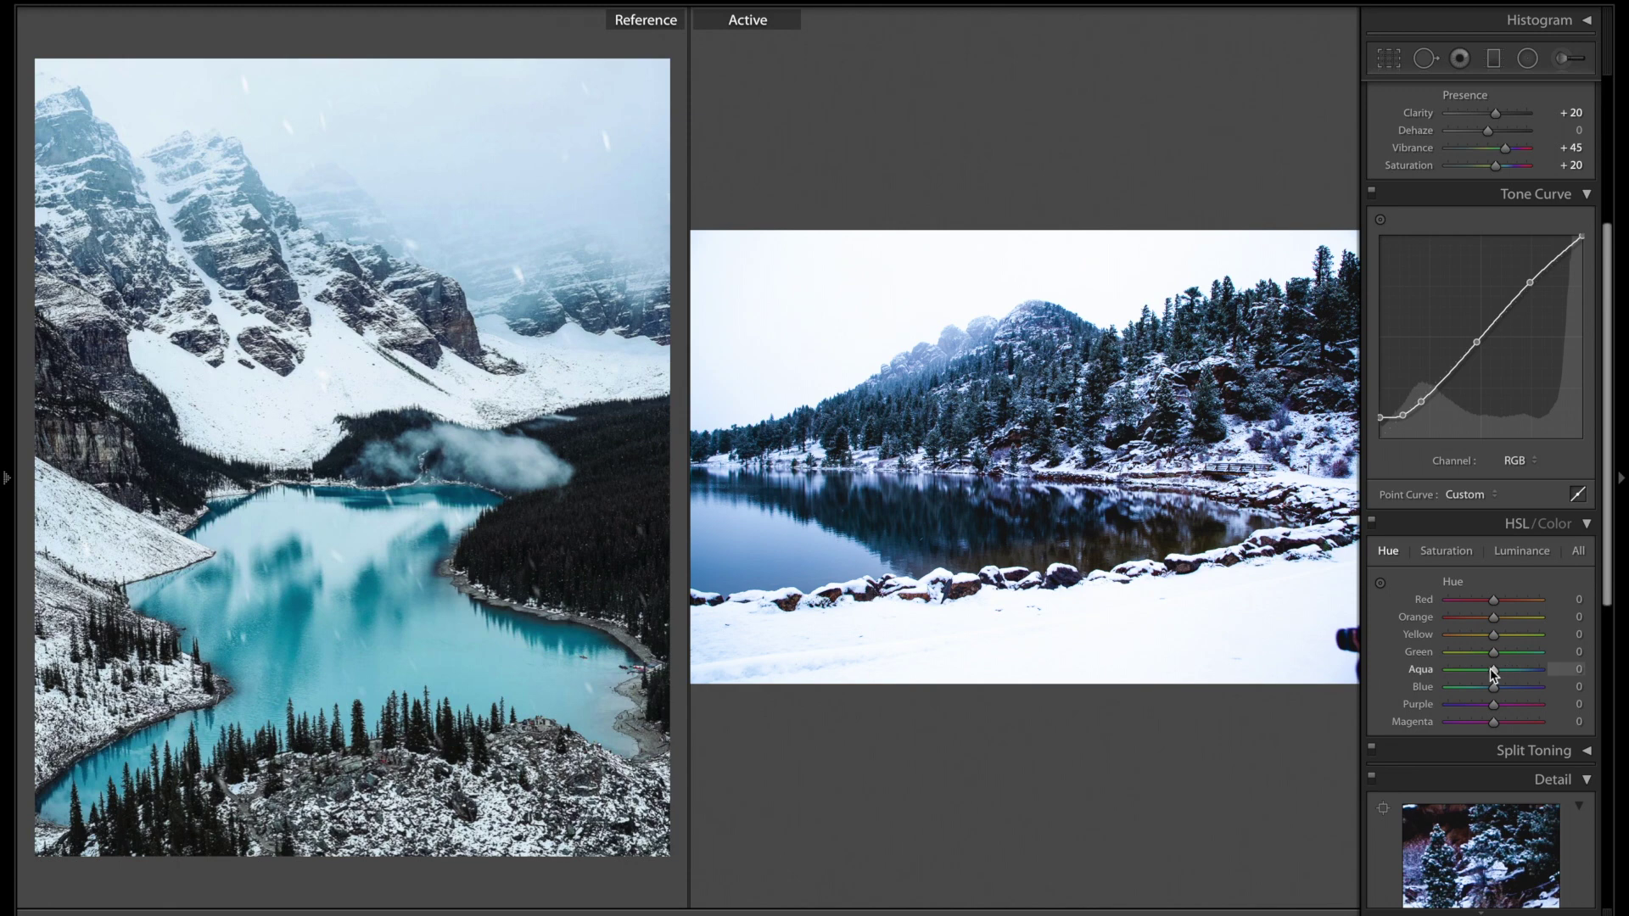
drag(1495, 670, 1522, 675)
drag(1494, 688, 1482, 694)
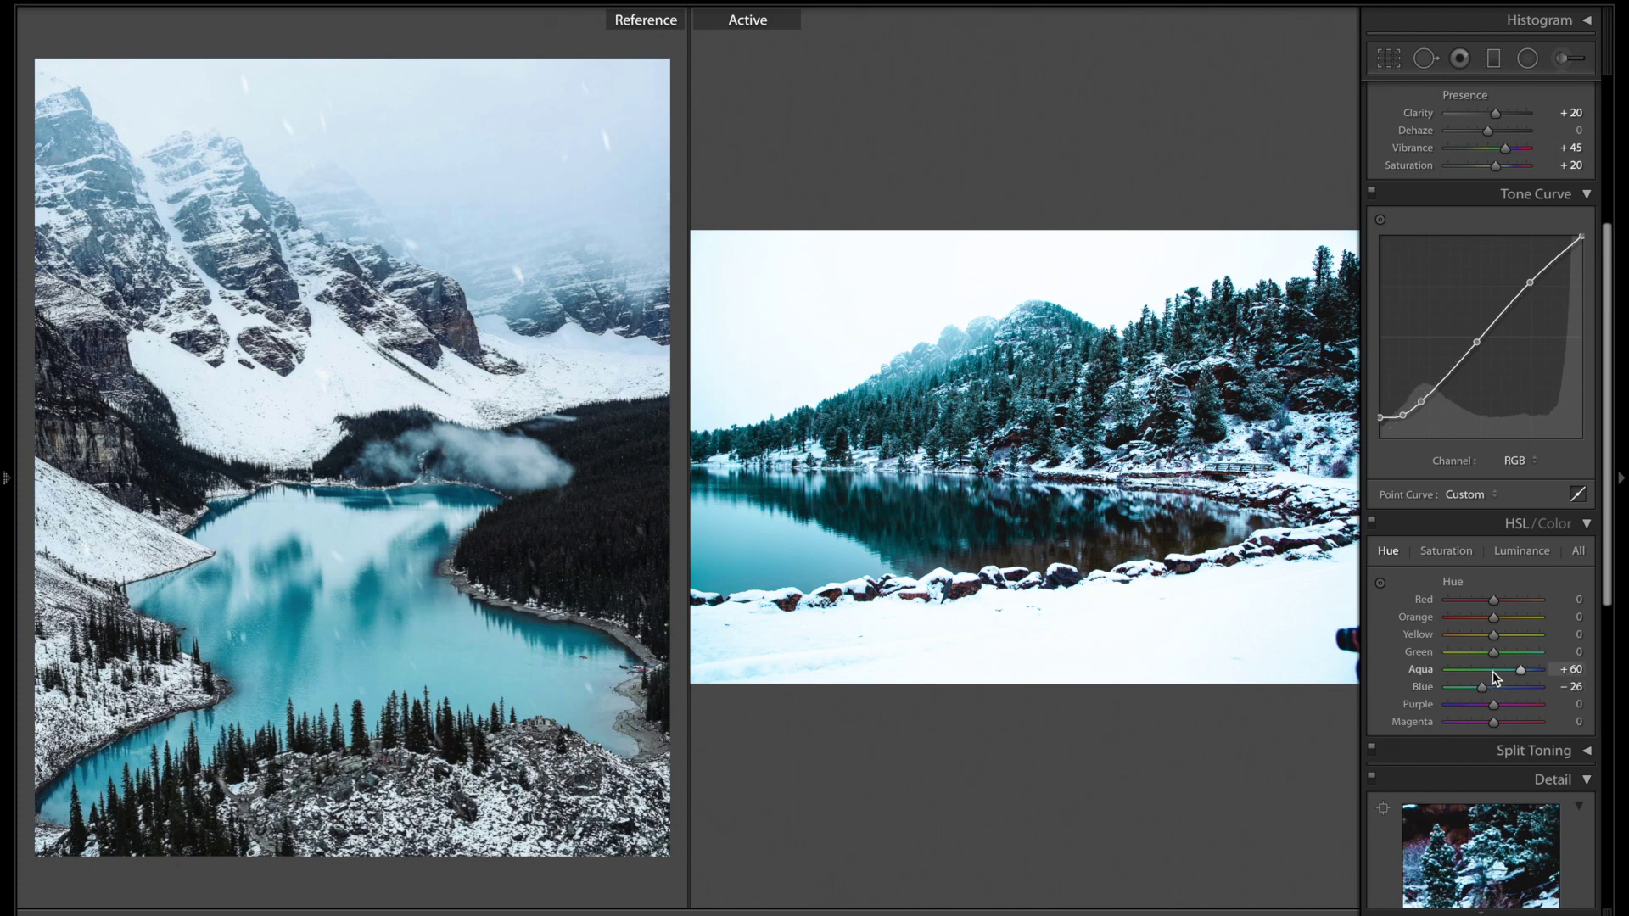
Set the HSL saturation of Red, Orange, Yellow and Green to −100, Aqua to −58 and Blue to +22.
click(1447, 553)
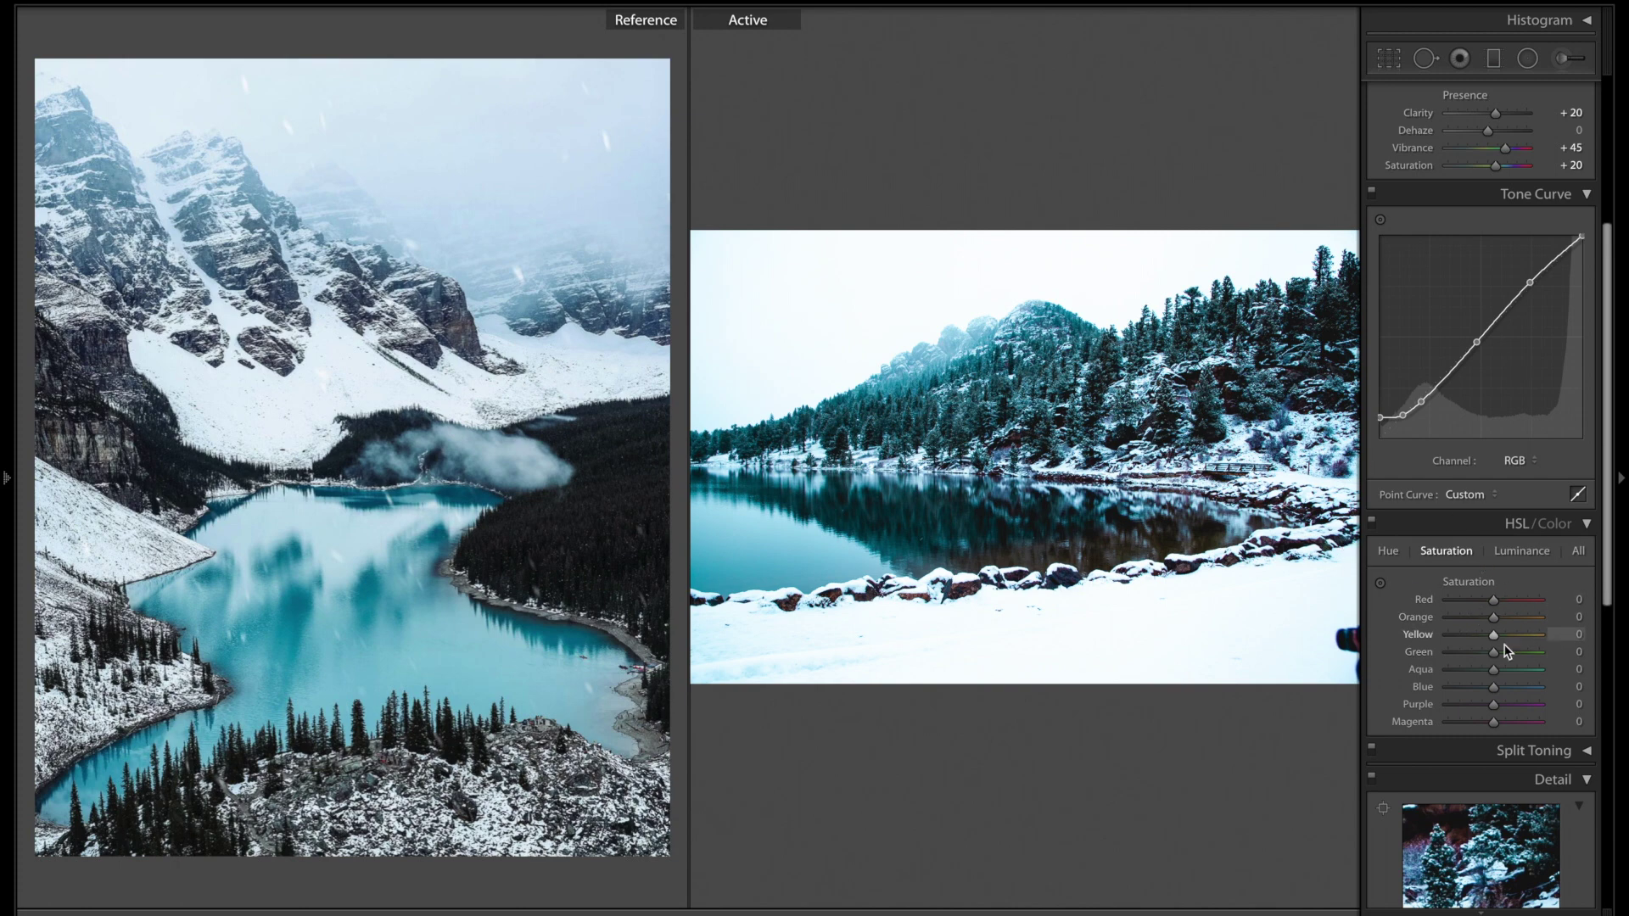
drag(1493, 635, 1445, 618)
drag(1494, 600, 1445, 600)
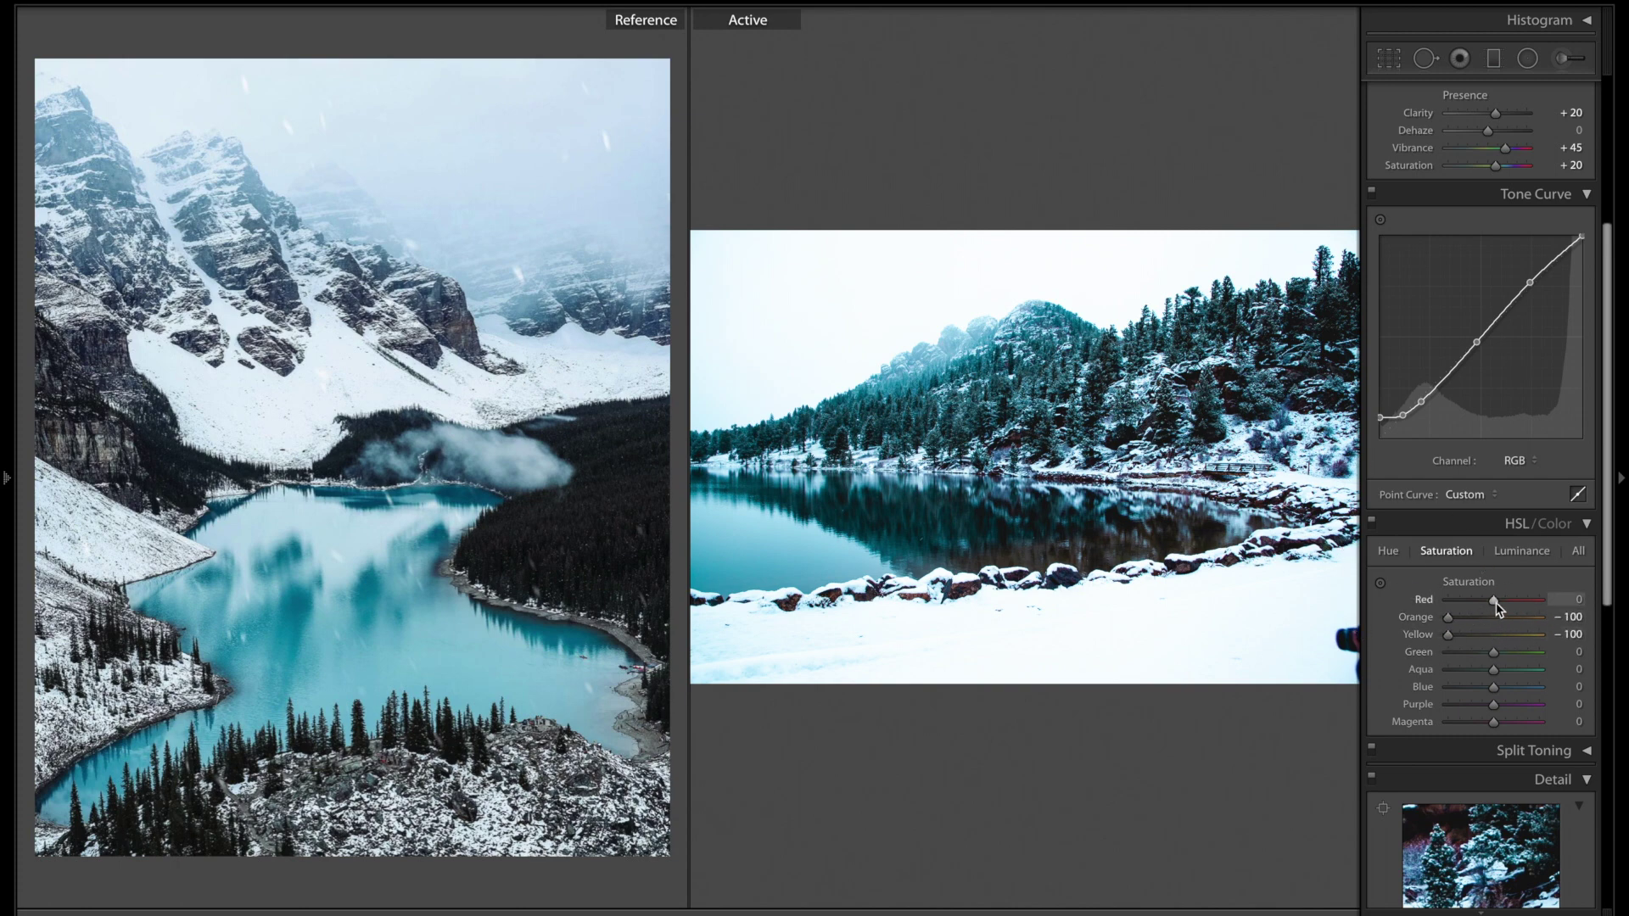
drag(1494, 652, 1370, 667)
drag(1491, 672, 1468, 673)
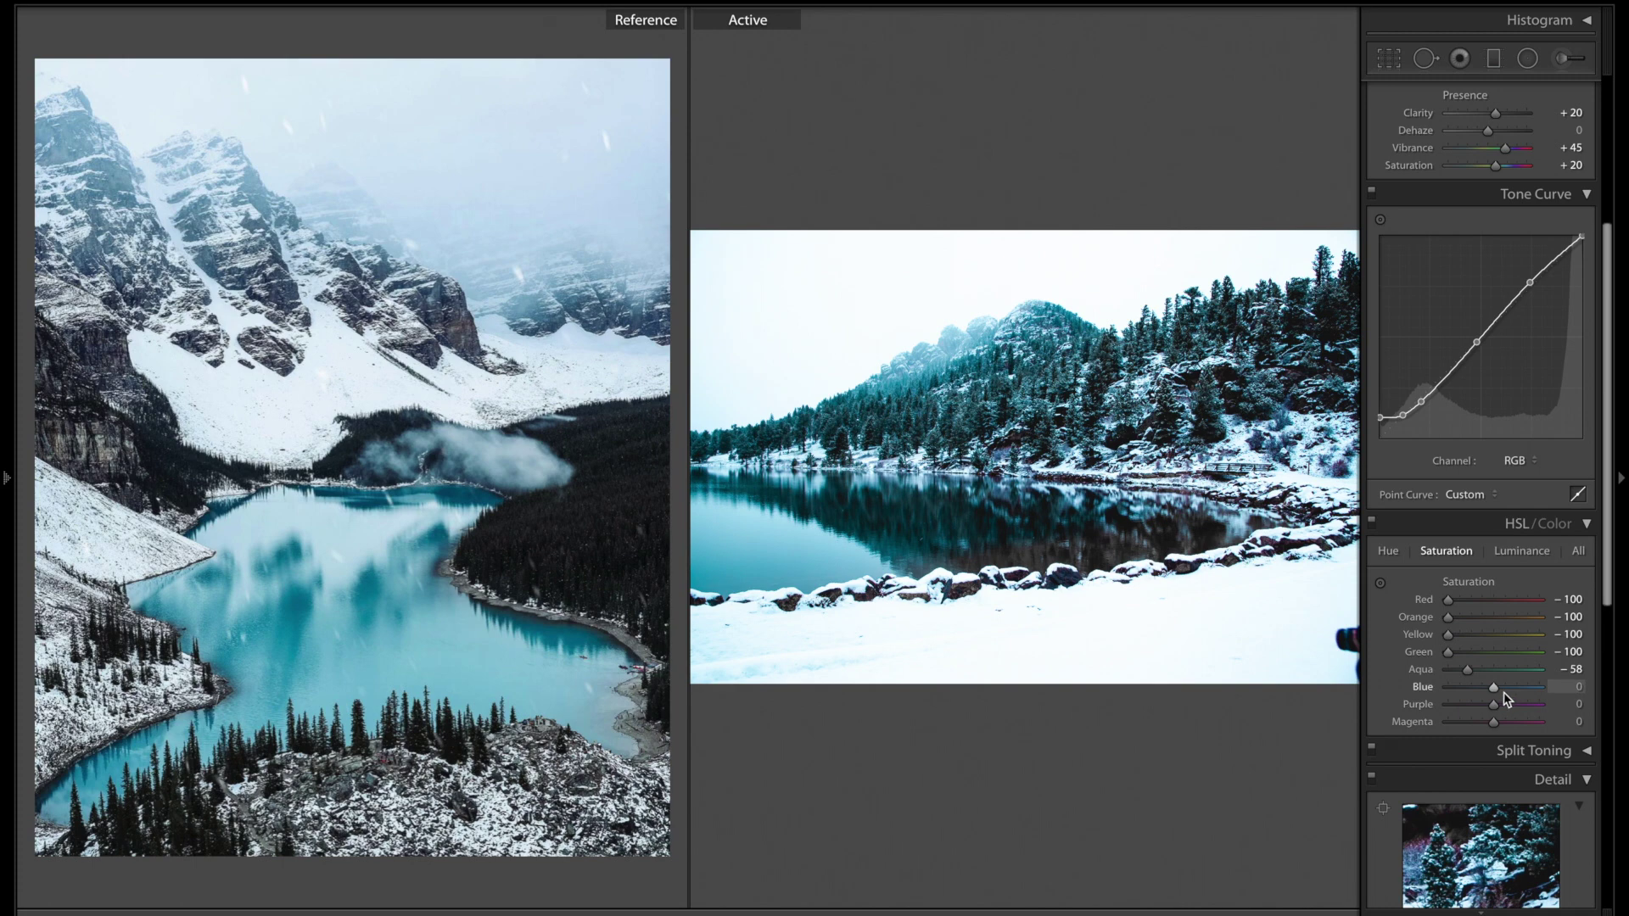
drag(1493, 689, 1503, 696)
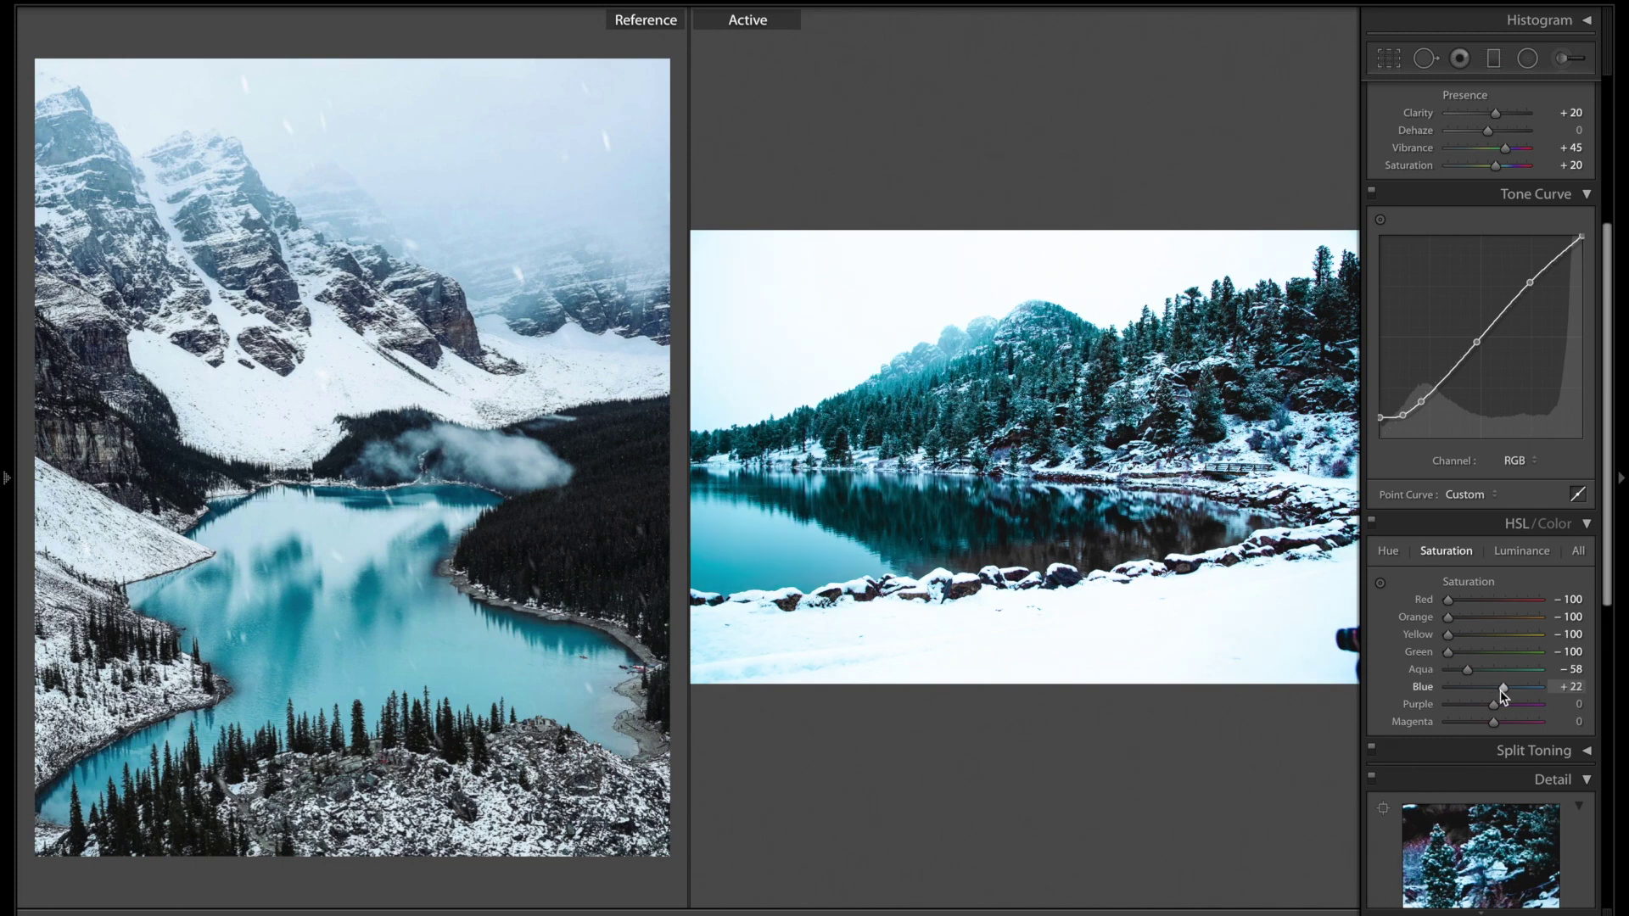
Set the HSL luminance of Yellow to +100 and Blue to +17.
scroll(1504, 689, down, 1)
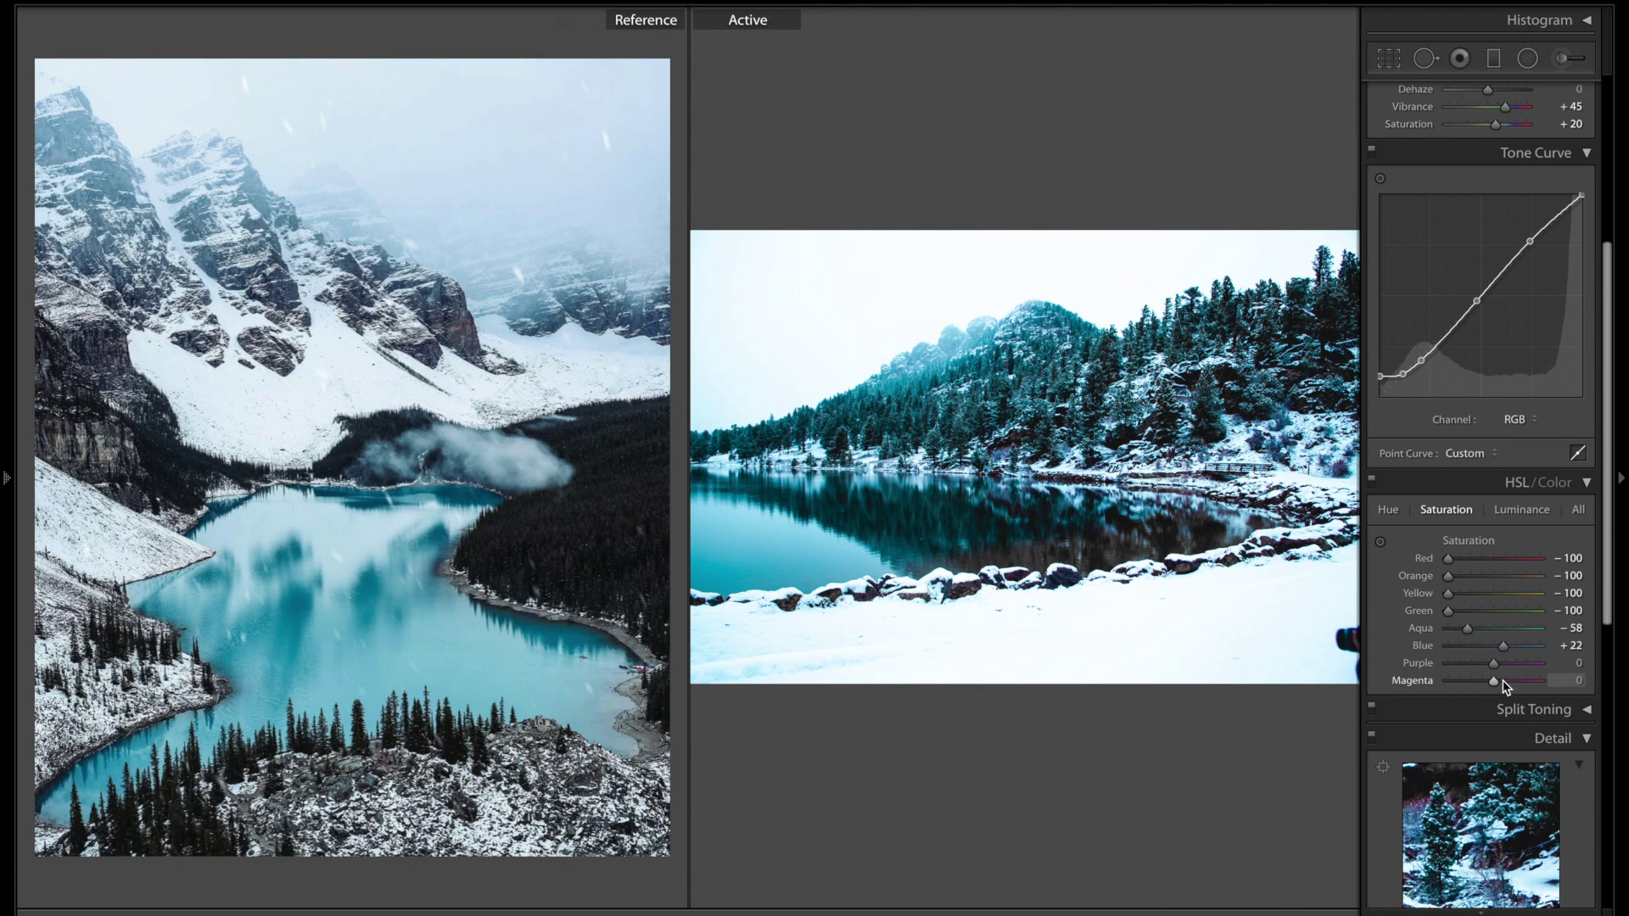
click(1524, 510)
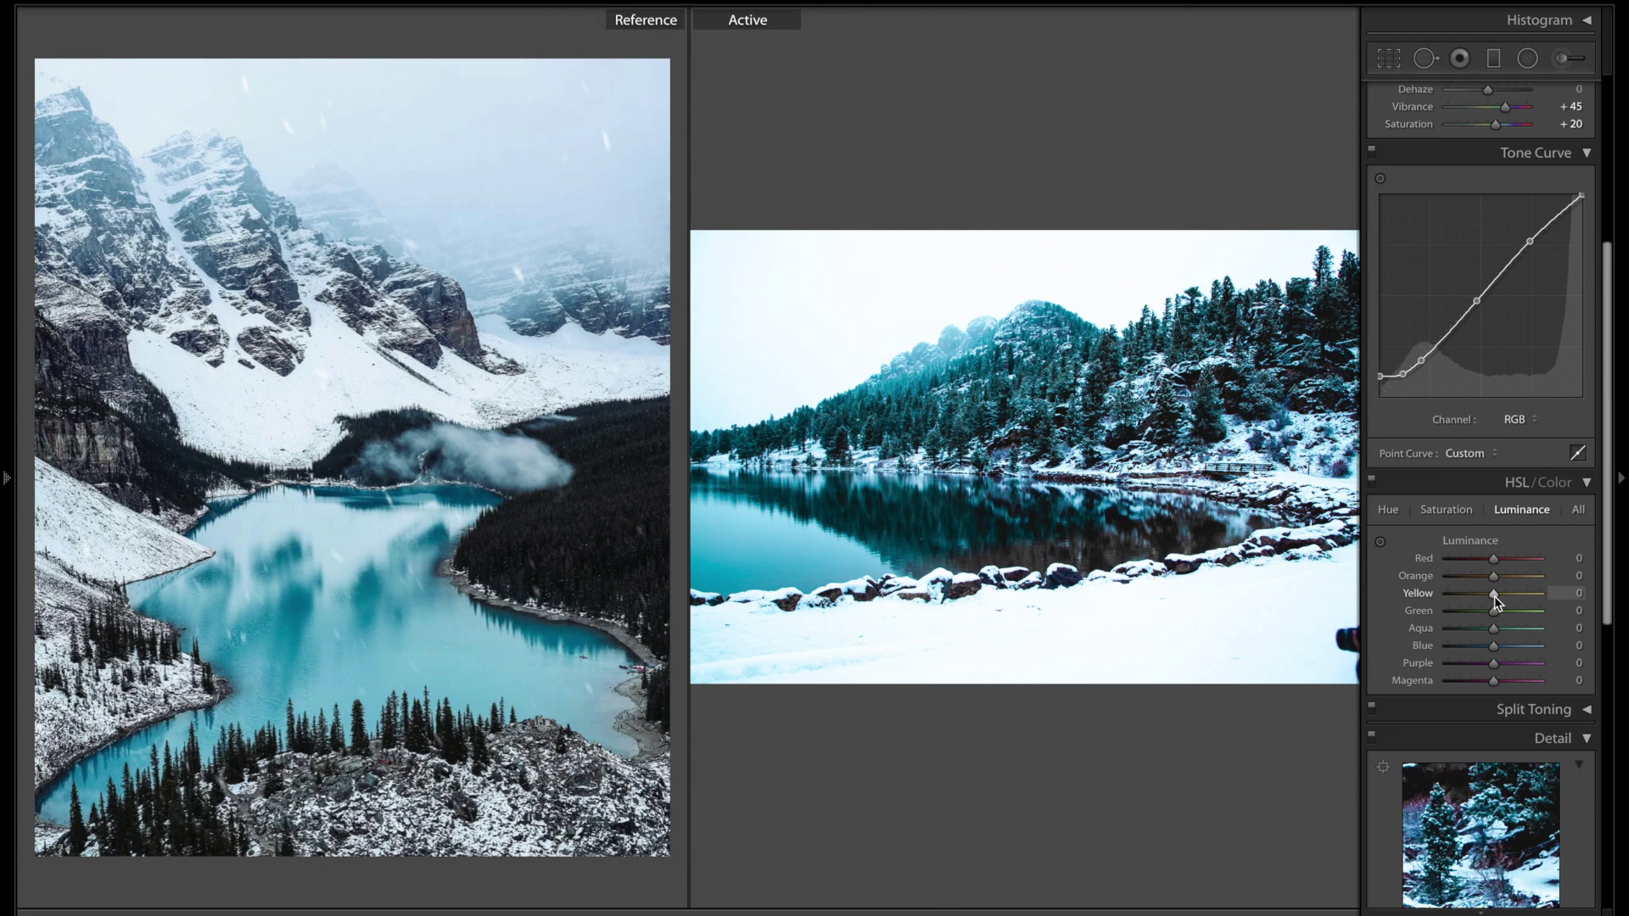
drag(1495, 594, 1599, 601)
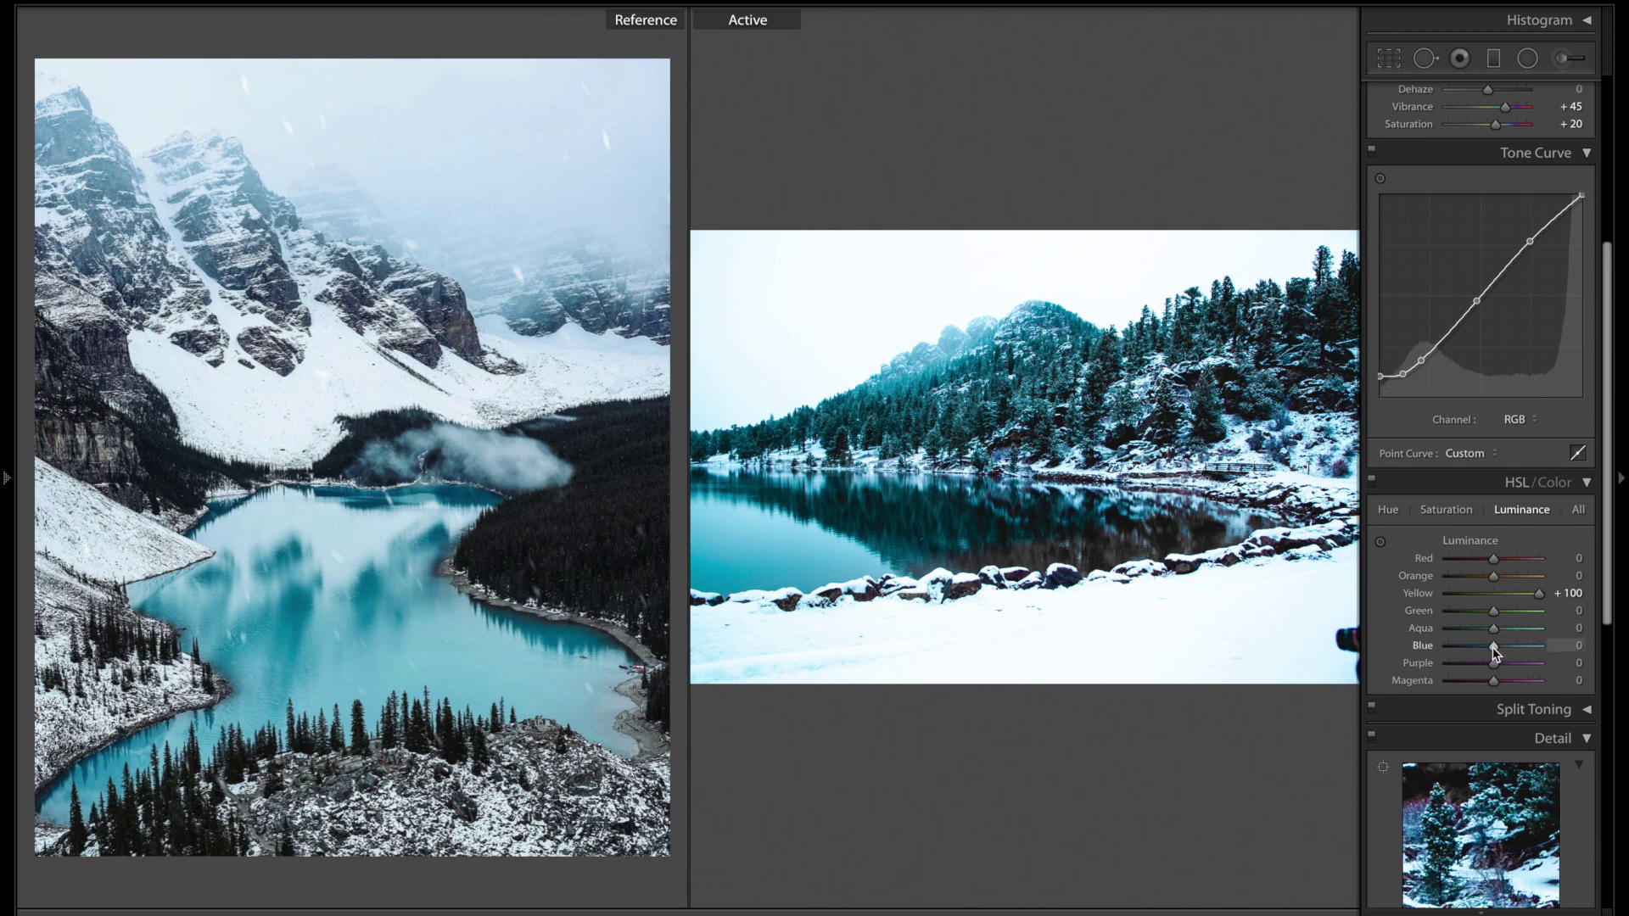
drag(1494, 652, 1502, 656)
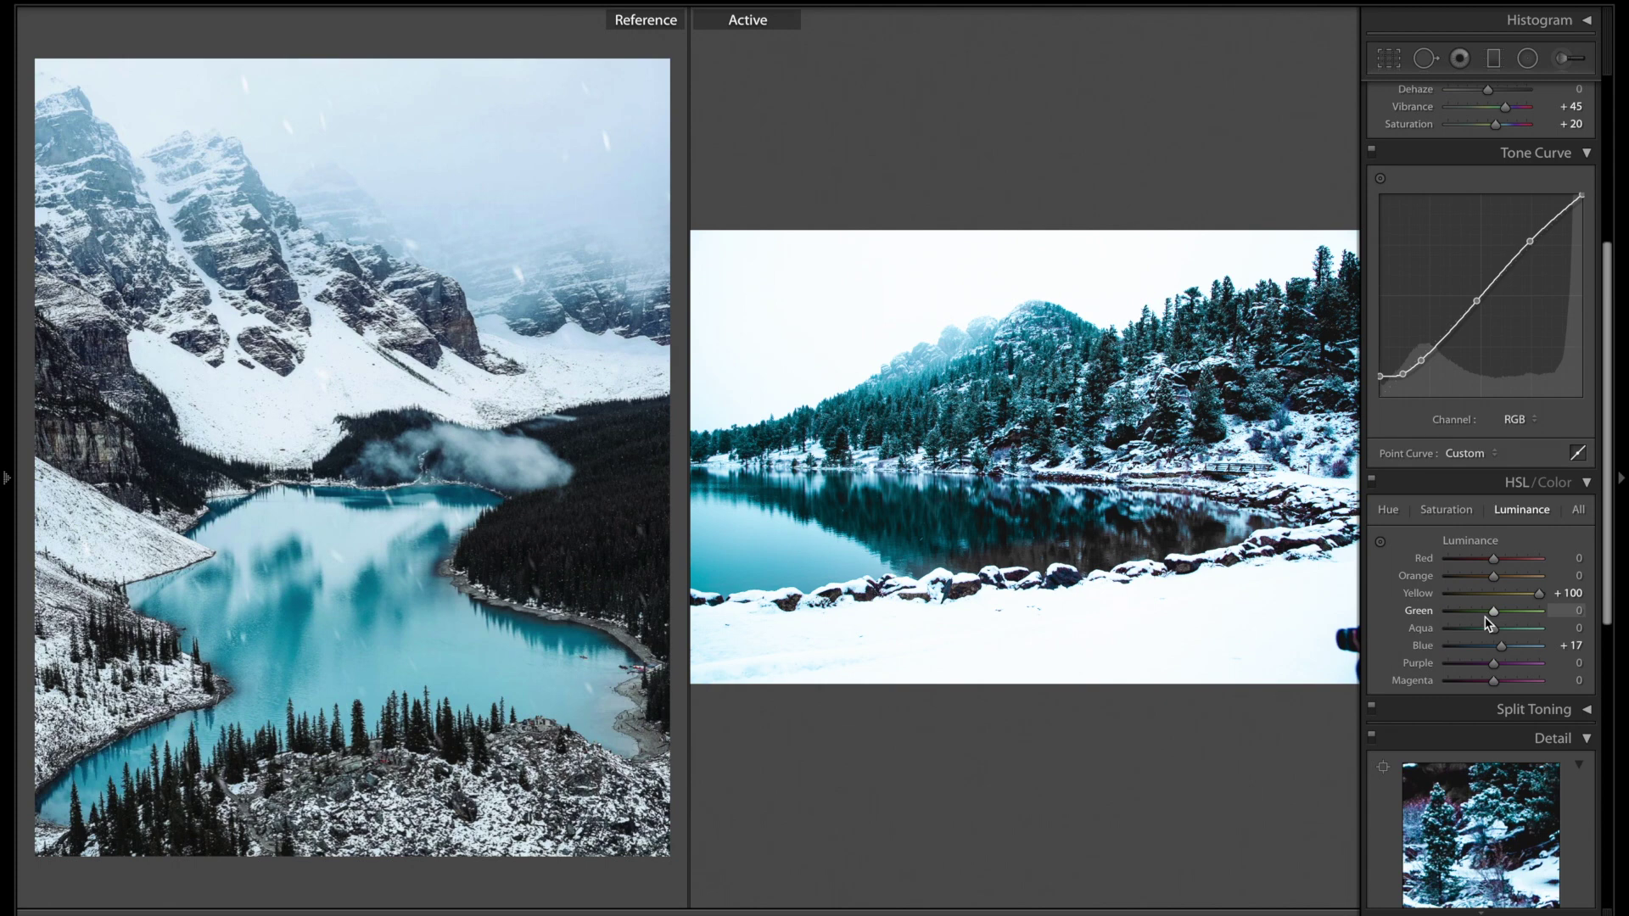
Set the sharpening Amount to 60 and the post-crop vignetting Amount to −13, checking the result against the original photo.
scroll(1490, 612, down, 5)
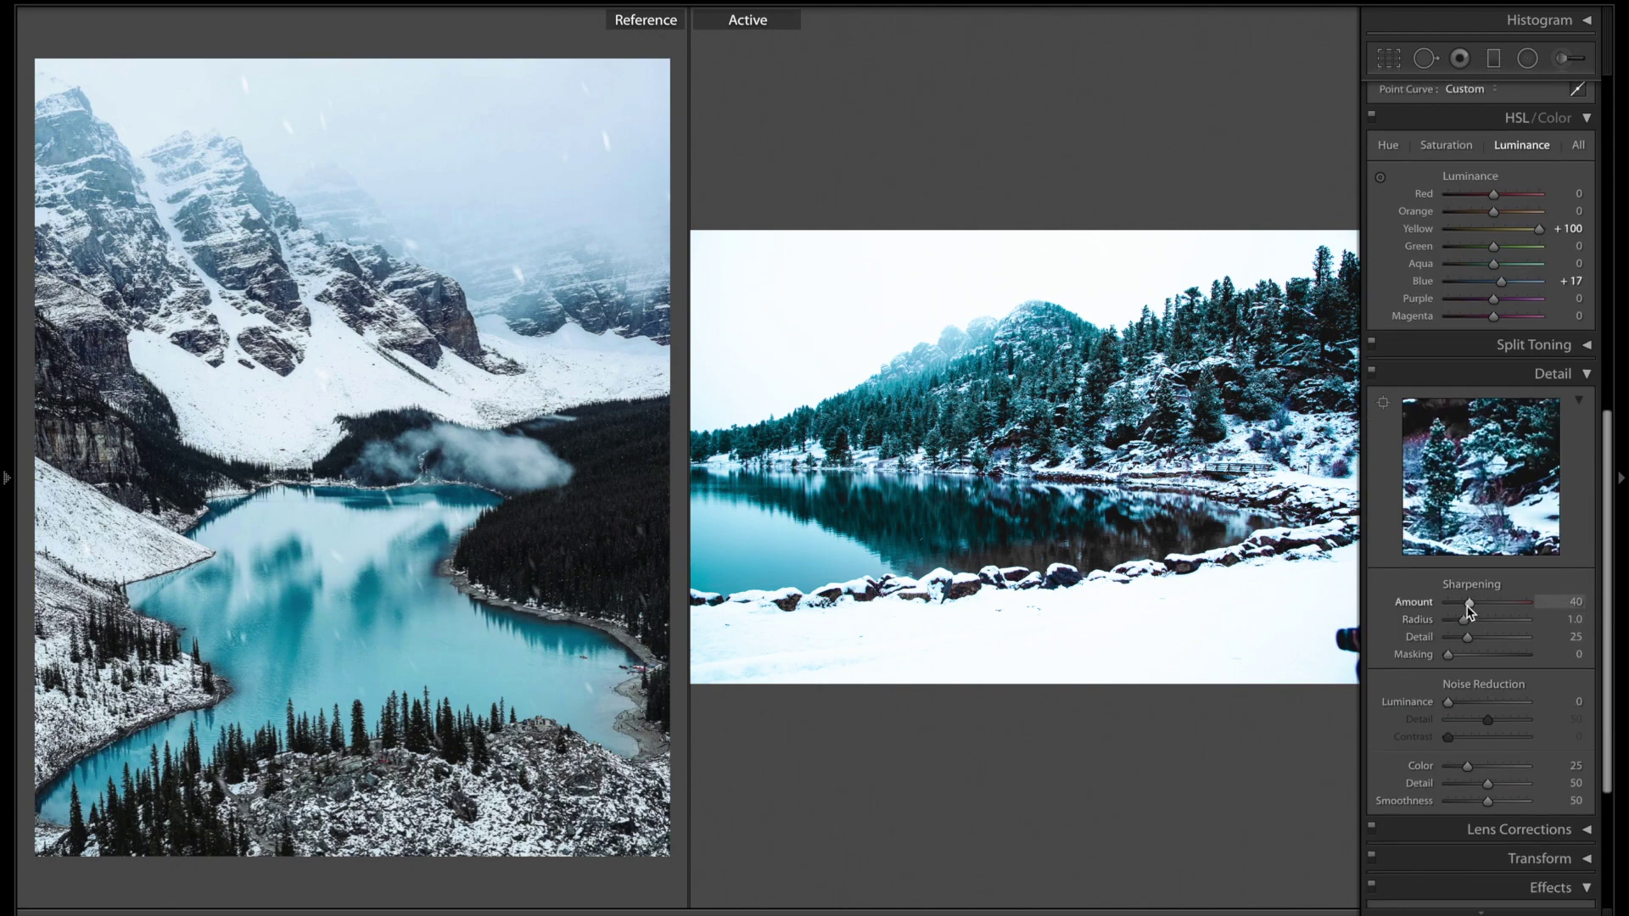
drag(1473, 611, 1478, 613)
scroll(1511, 684, down, 3)
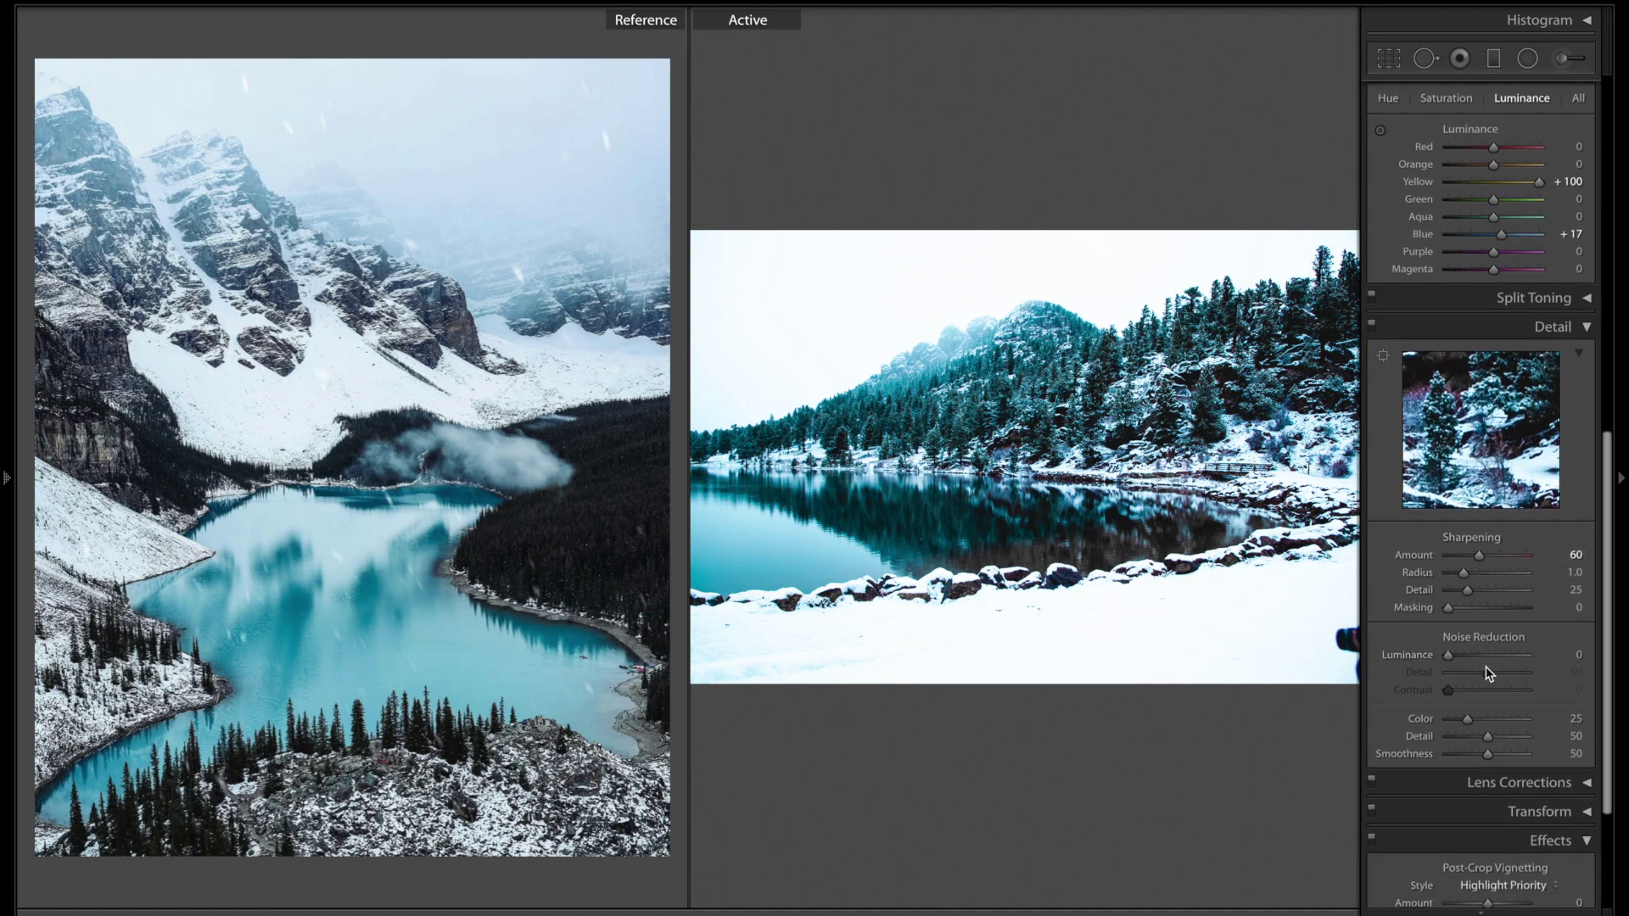
scroll(1510, 684, down, 4)
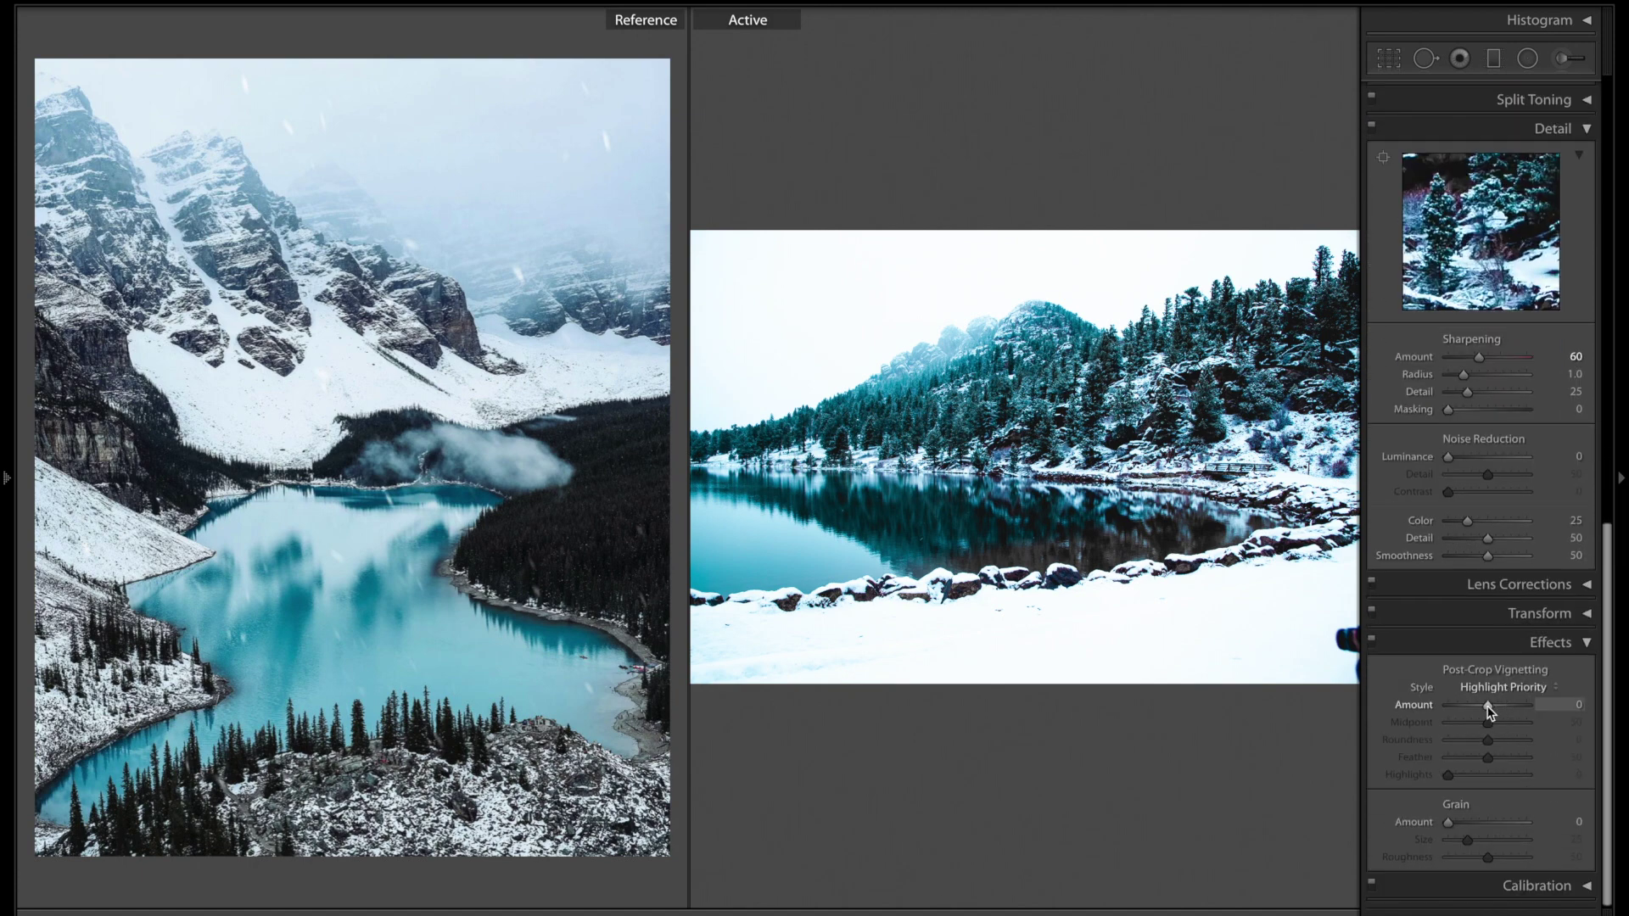
drag(1490, 710, 1484, 710)
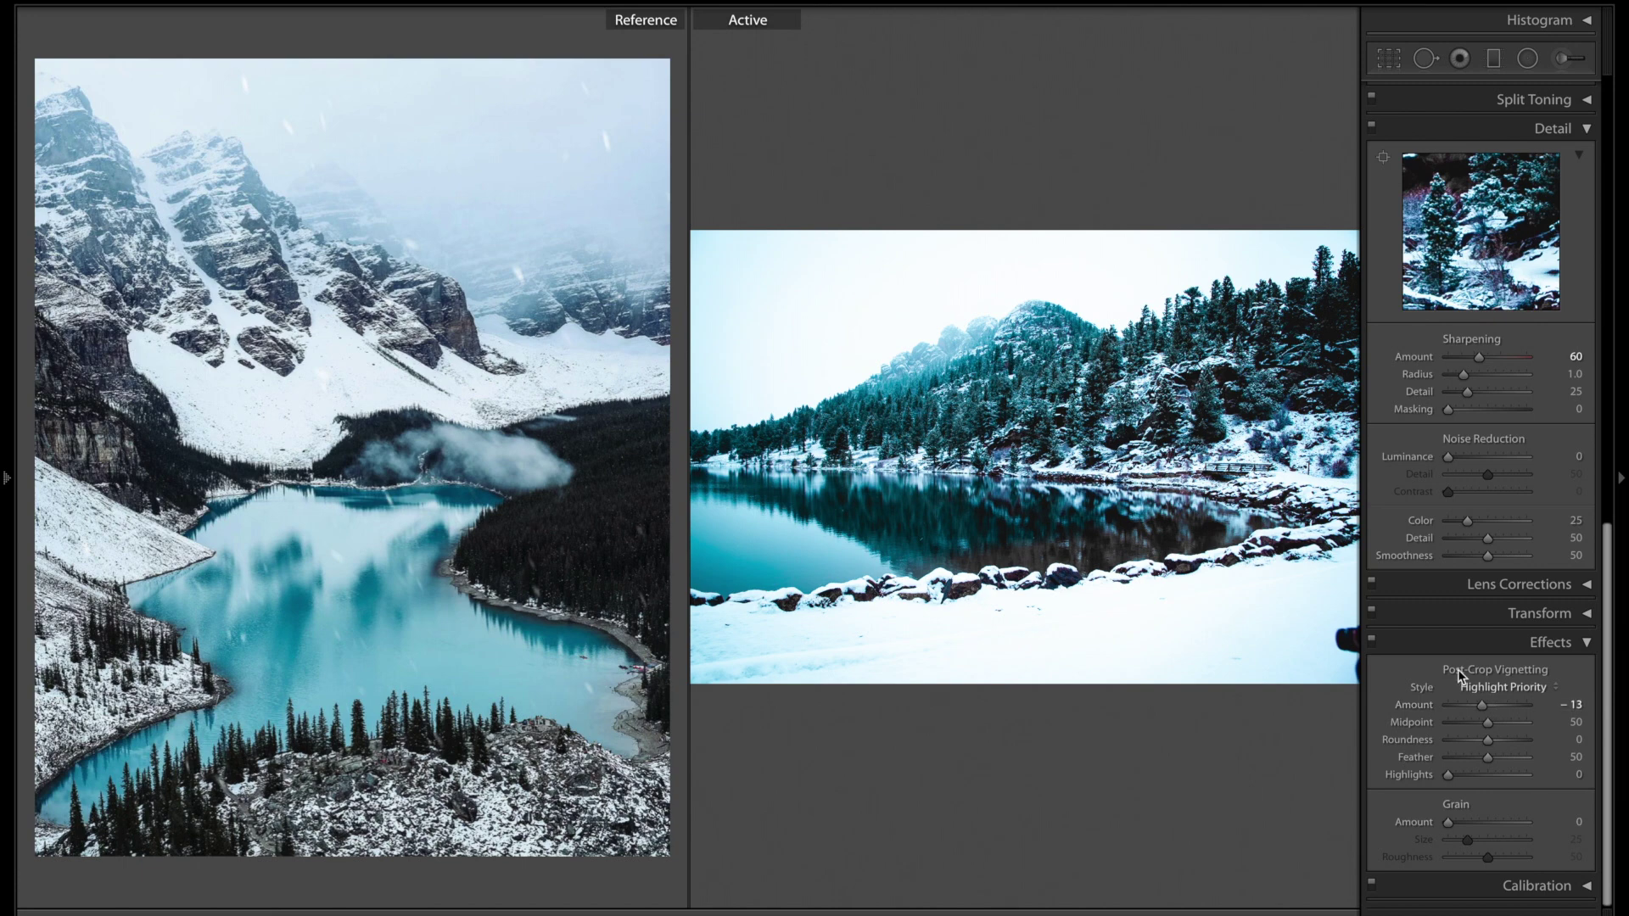
key(backslash)
key(backslash)
Place a graduated filter with Saturation −99 over the sky, mountain and trees, ending along the lake's far shoreline.
click(1493, 58)
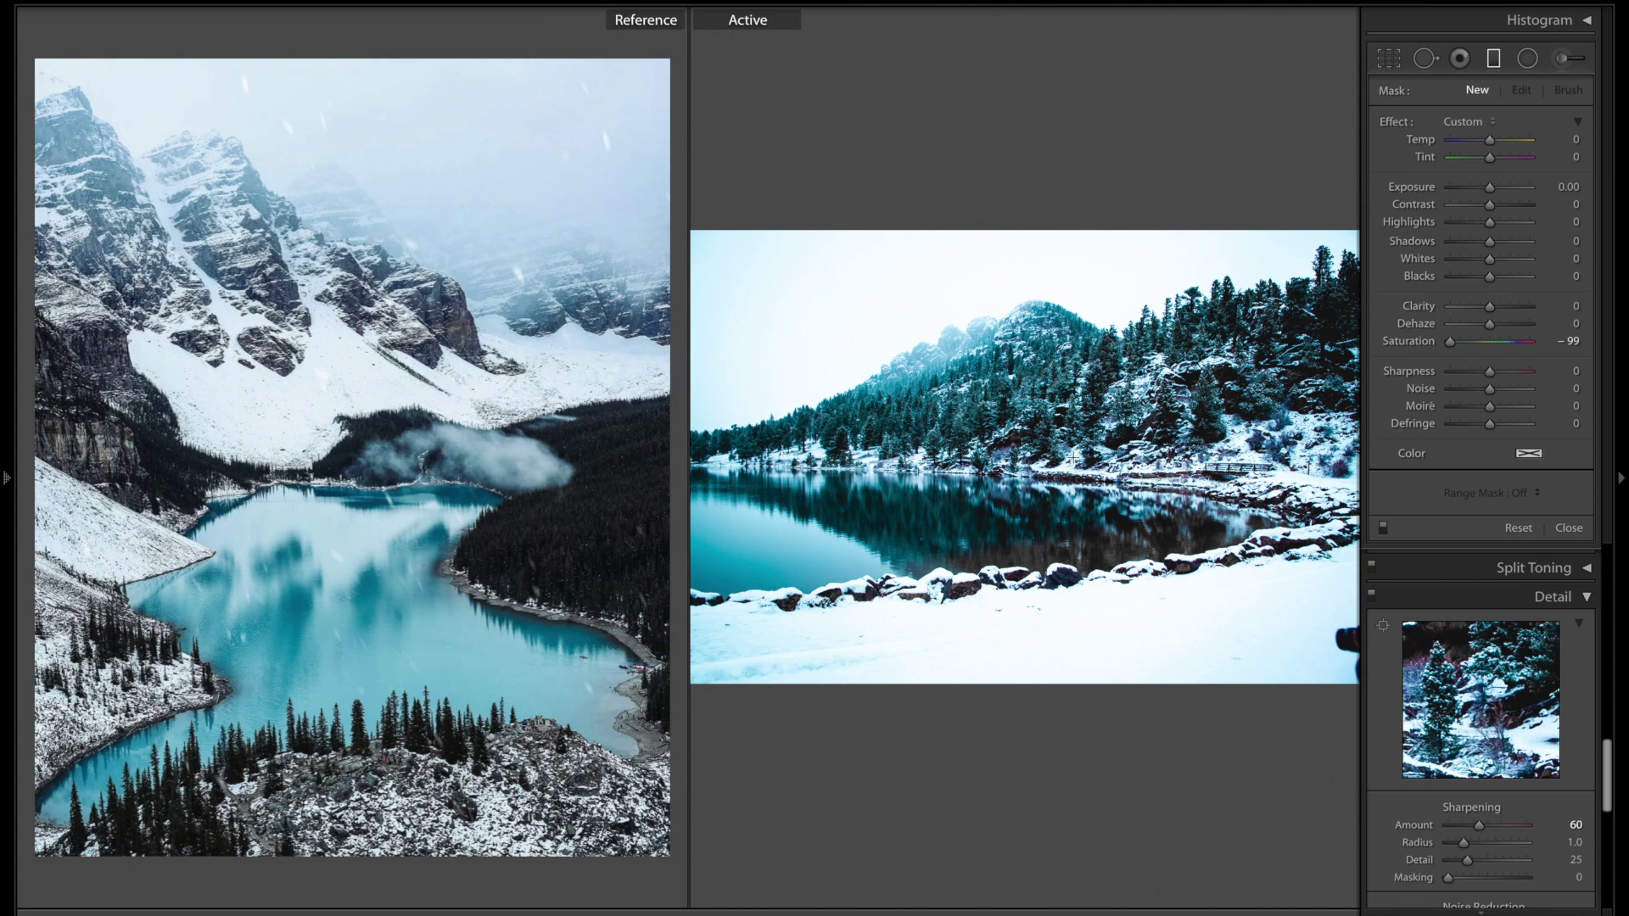
drag(1024, 478, 1023, 481)
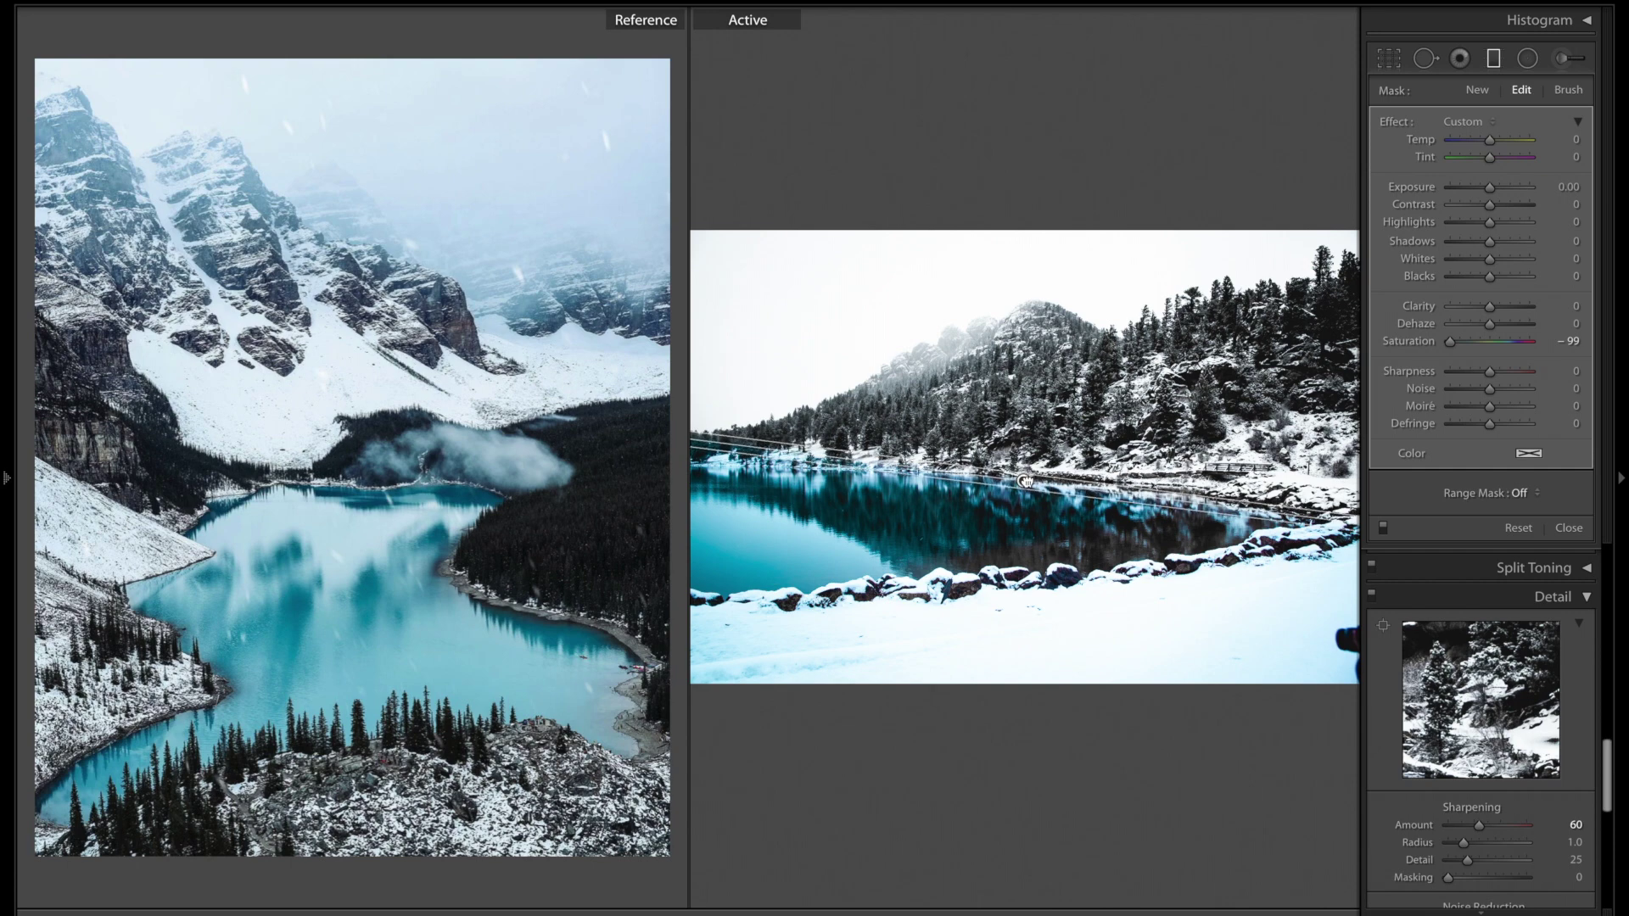
drag(1026, 480, 1020, 493)
Delete the extra graduated filter covering the lake and adjust the remaining filter's position along the far shoreline.
drag(1261, 504, 1264, 438)
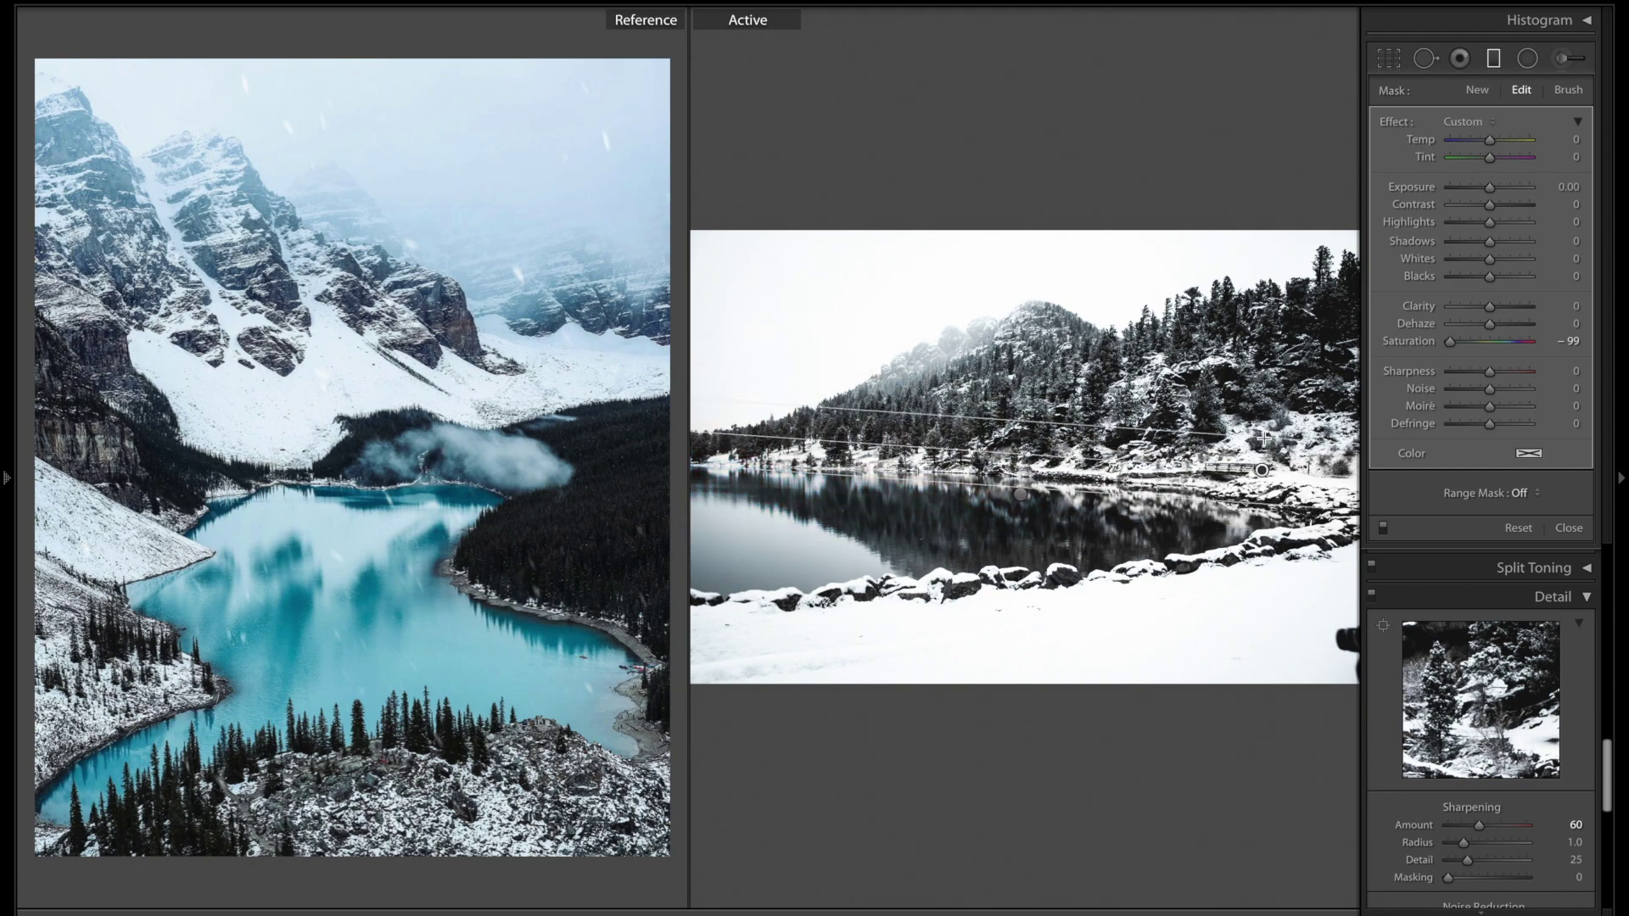
key(Delete)
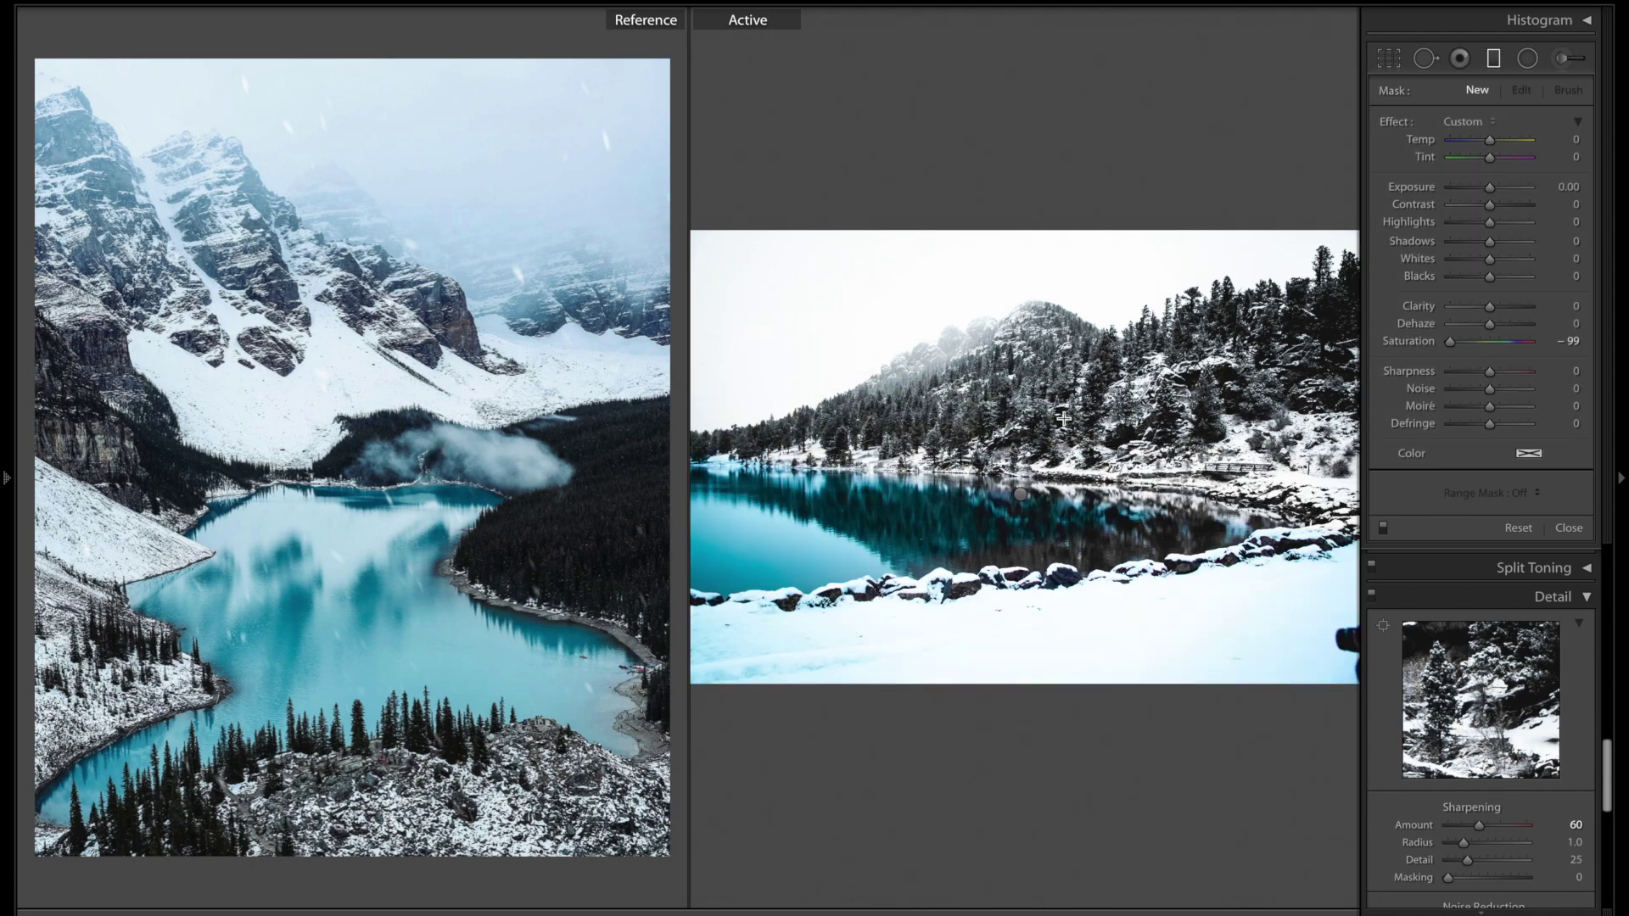
drag(1021, 493, 1022, 506)
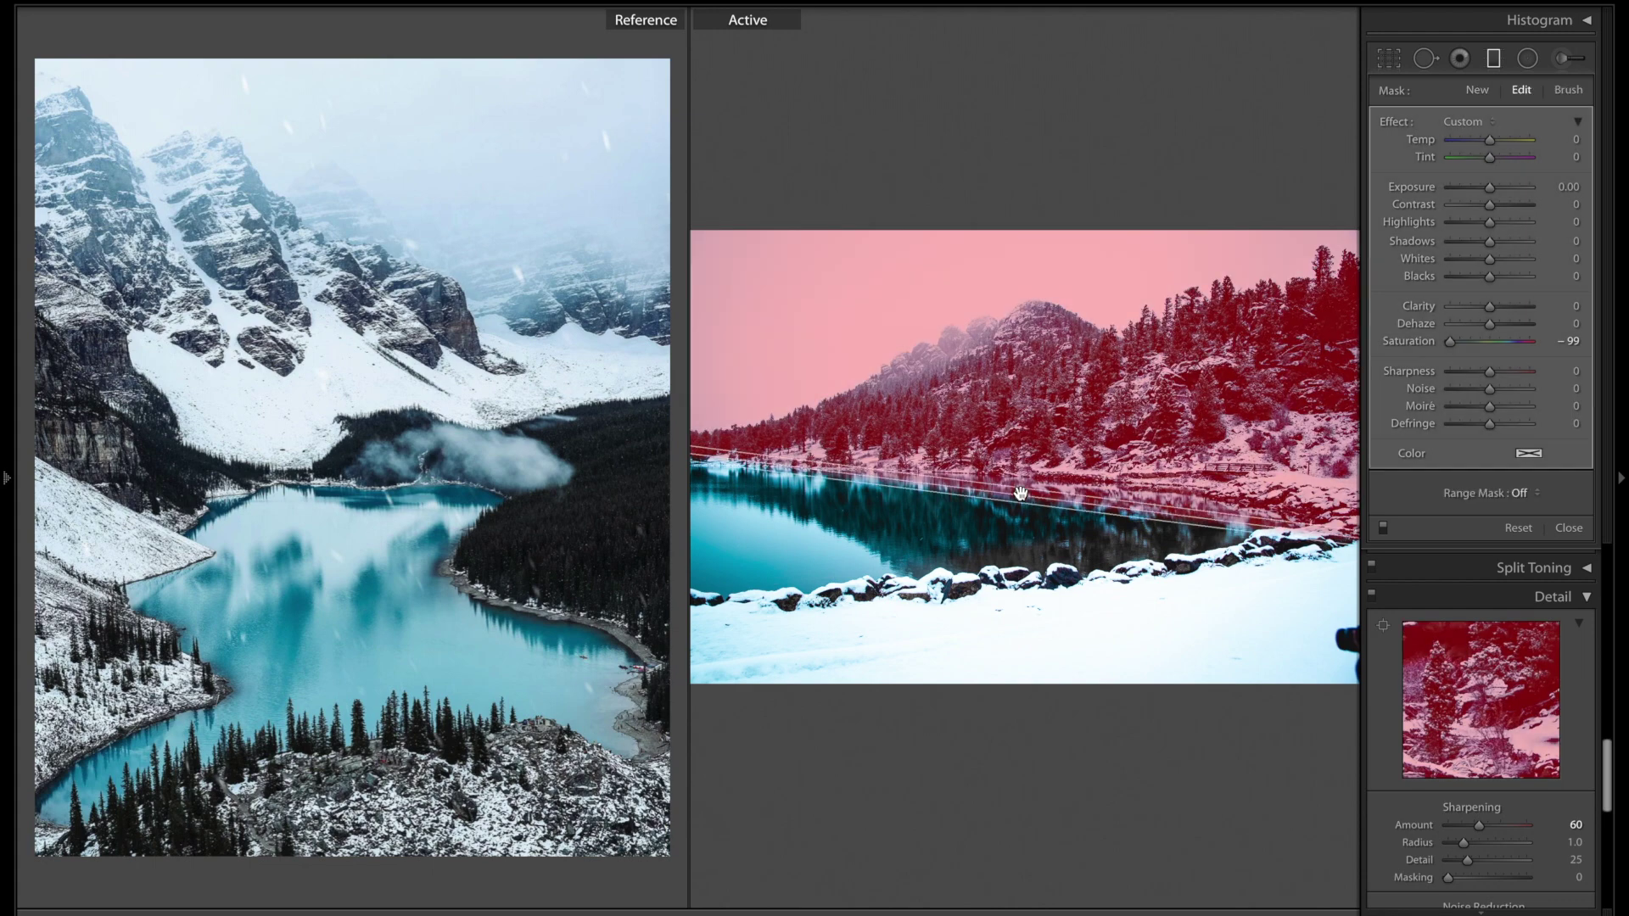
Rotate and shift the graduated filter so its edge follows the lake's far shoreline more closely.
drag(1159, 509, 1139, 498)
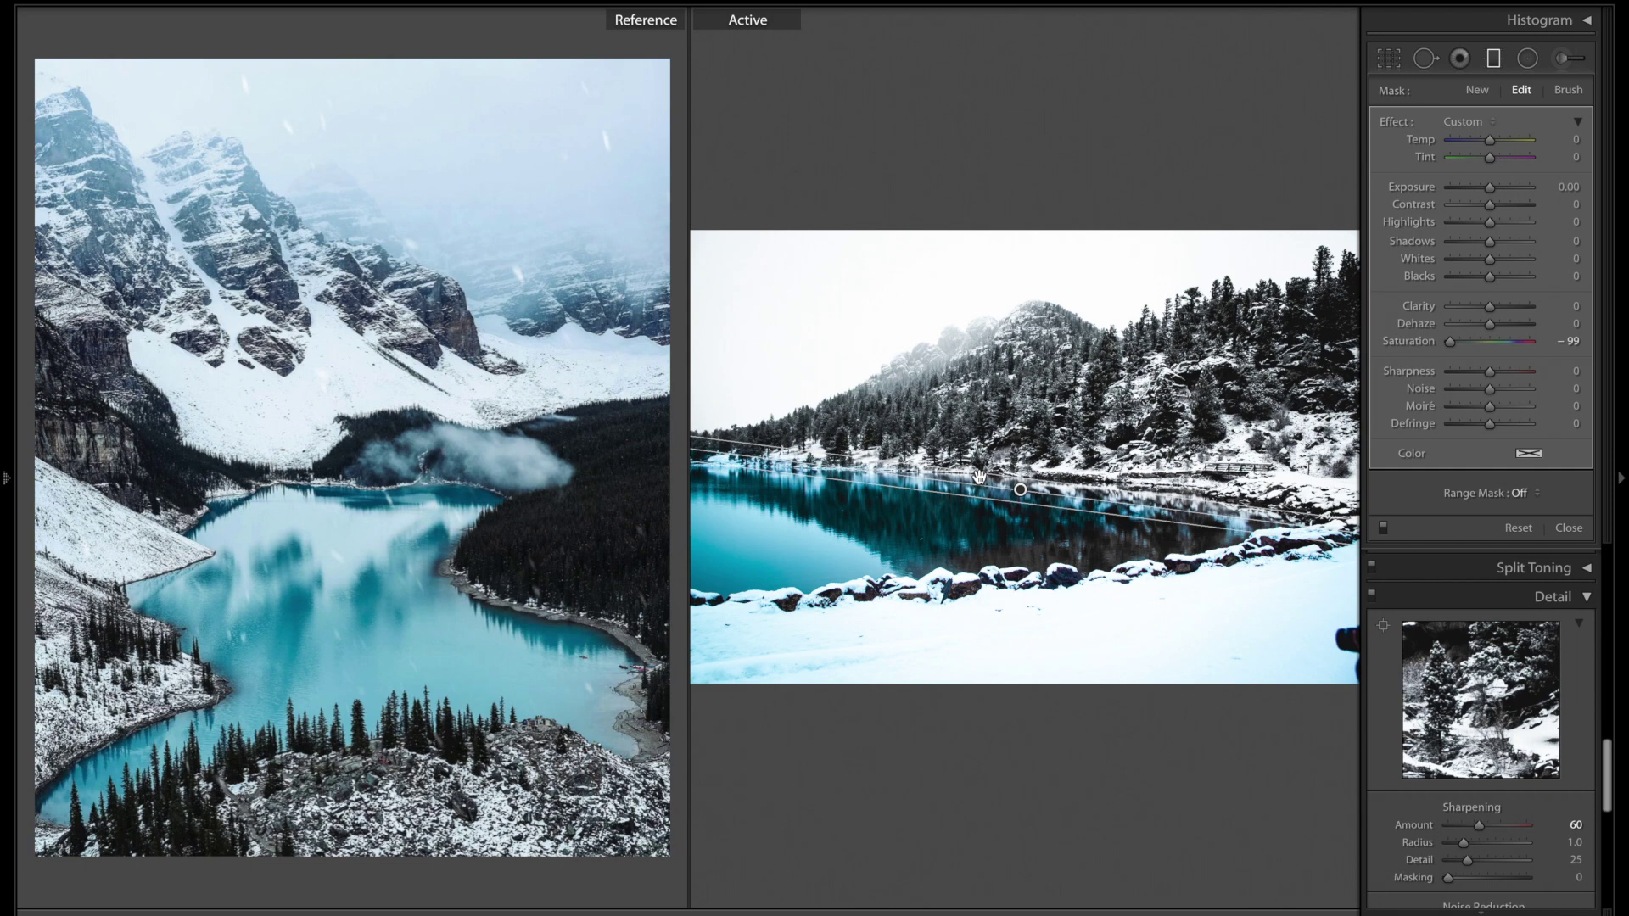
drag(1004, 488, 1021, 485)
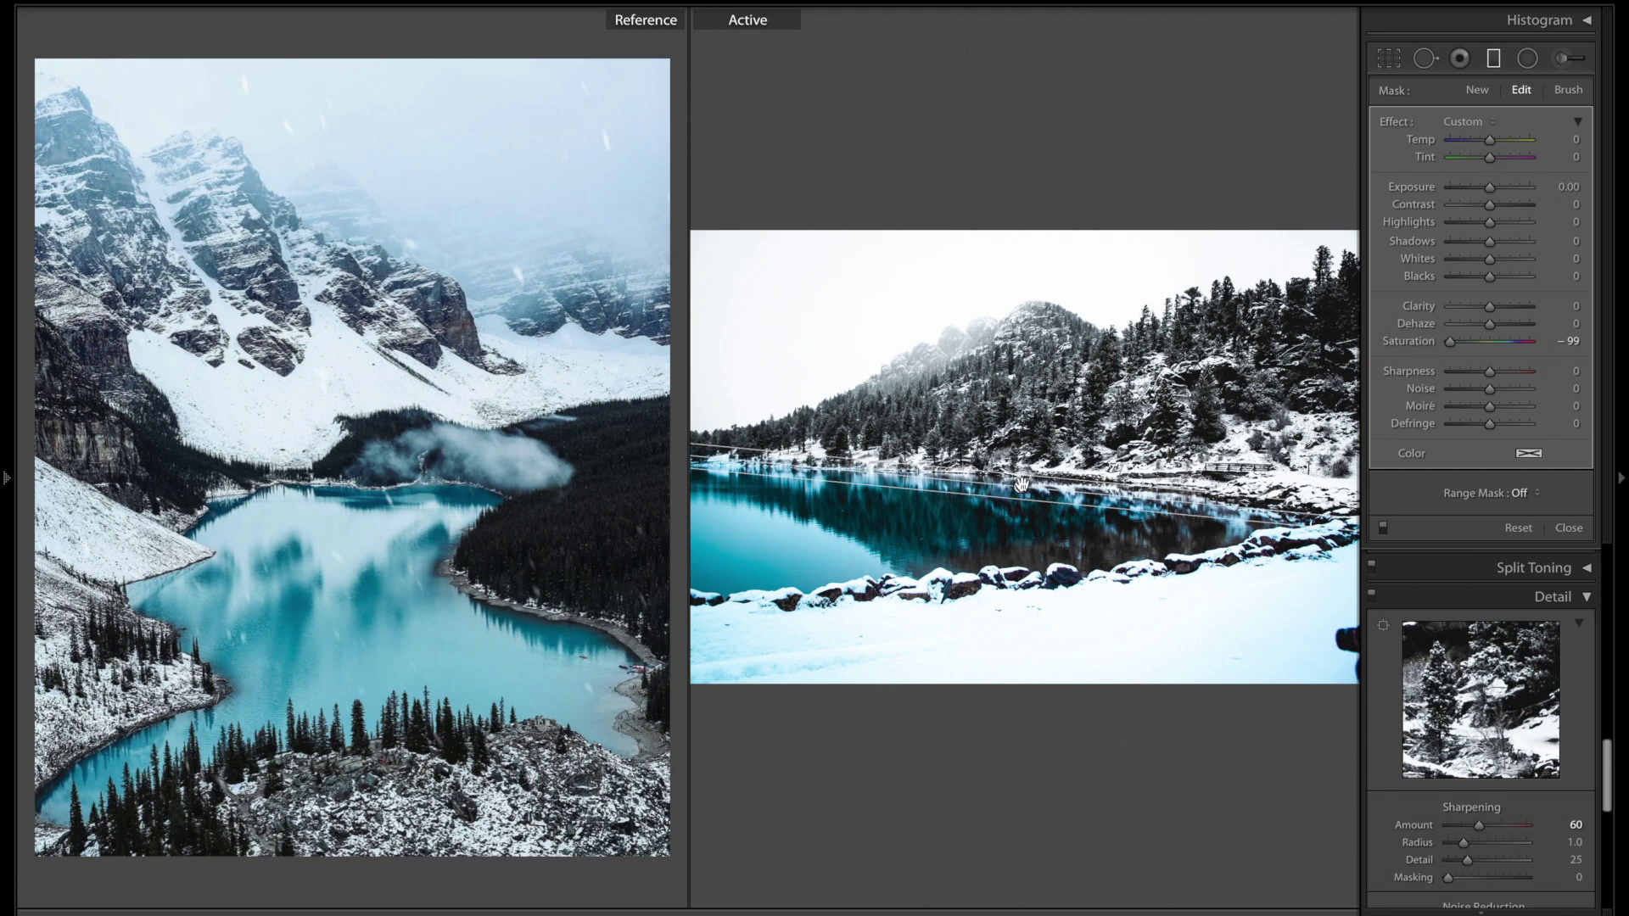
mouse_move(1023, 485)
drag(1178, 503, 1177, 496)
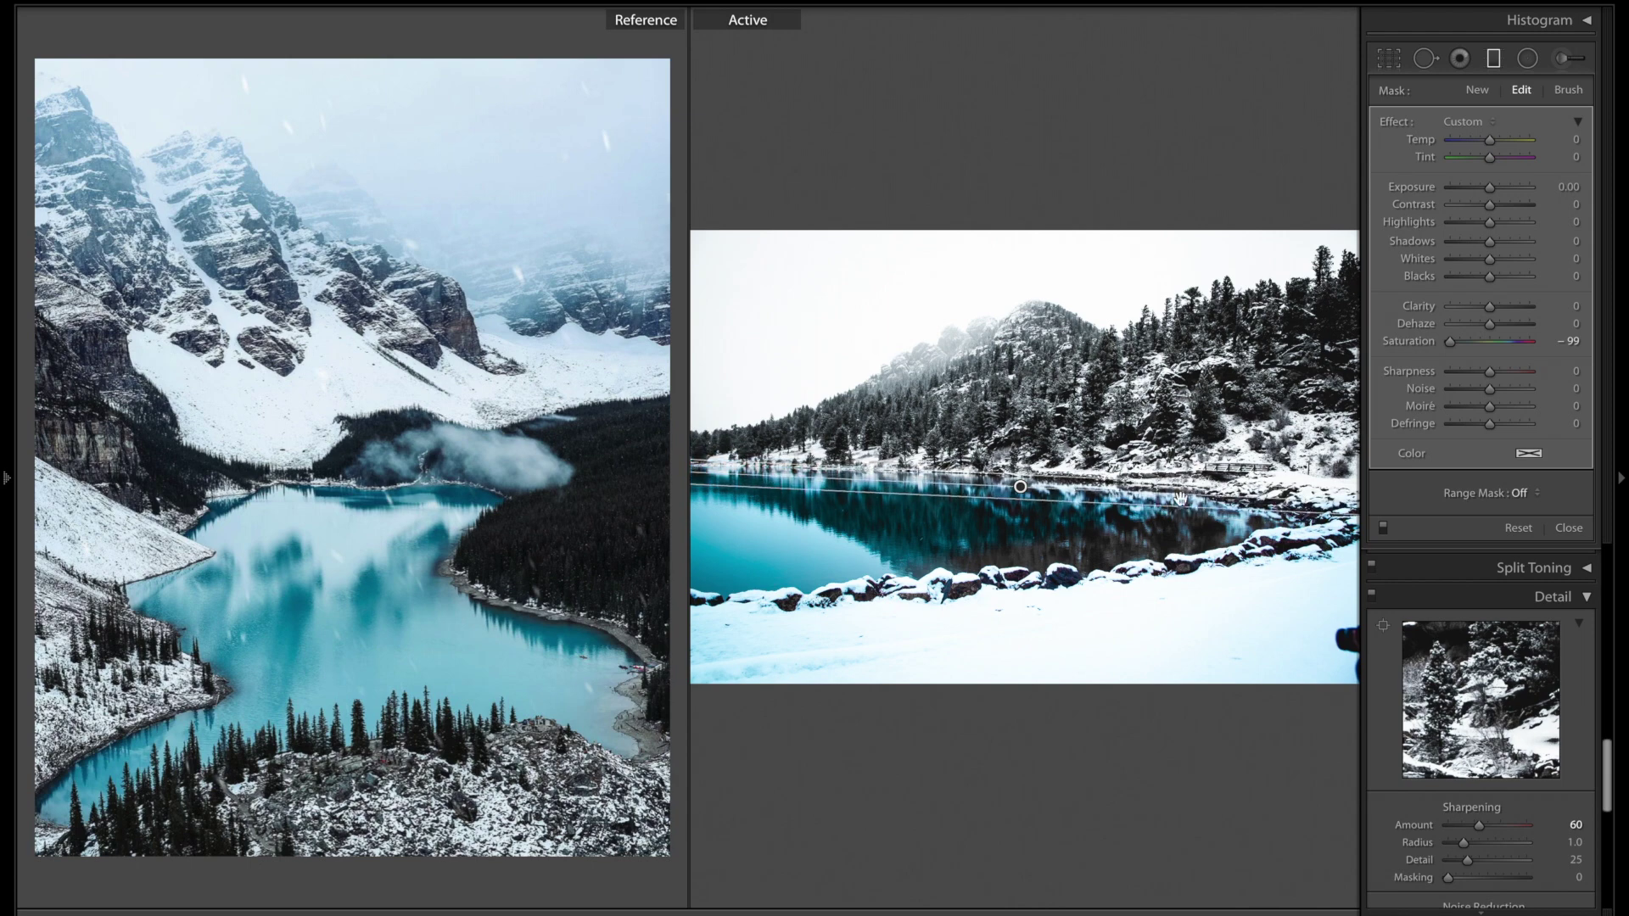
Set the mountain and sky filter's Saturation to −65, Highlights to −100 and Shadows to 18.
double_click(1449, 343)
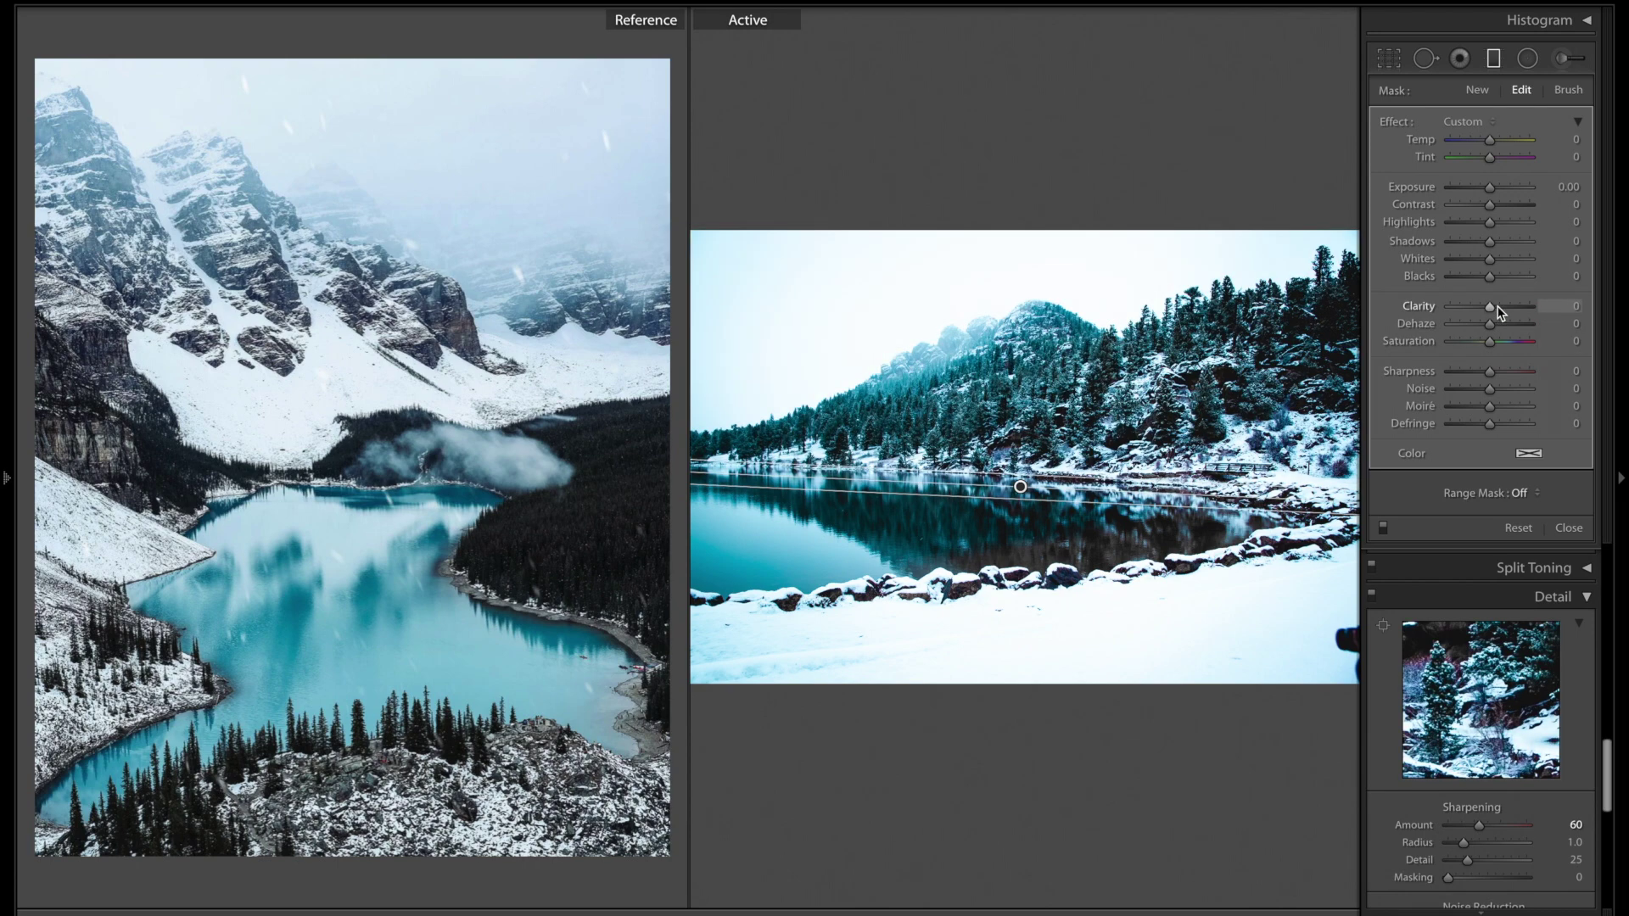
drag(1490, 343, 1468, 356)
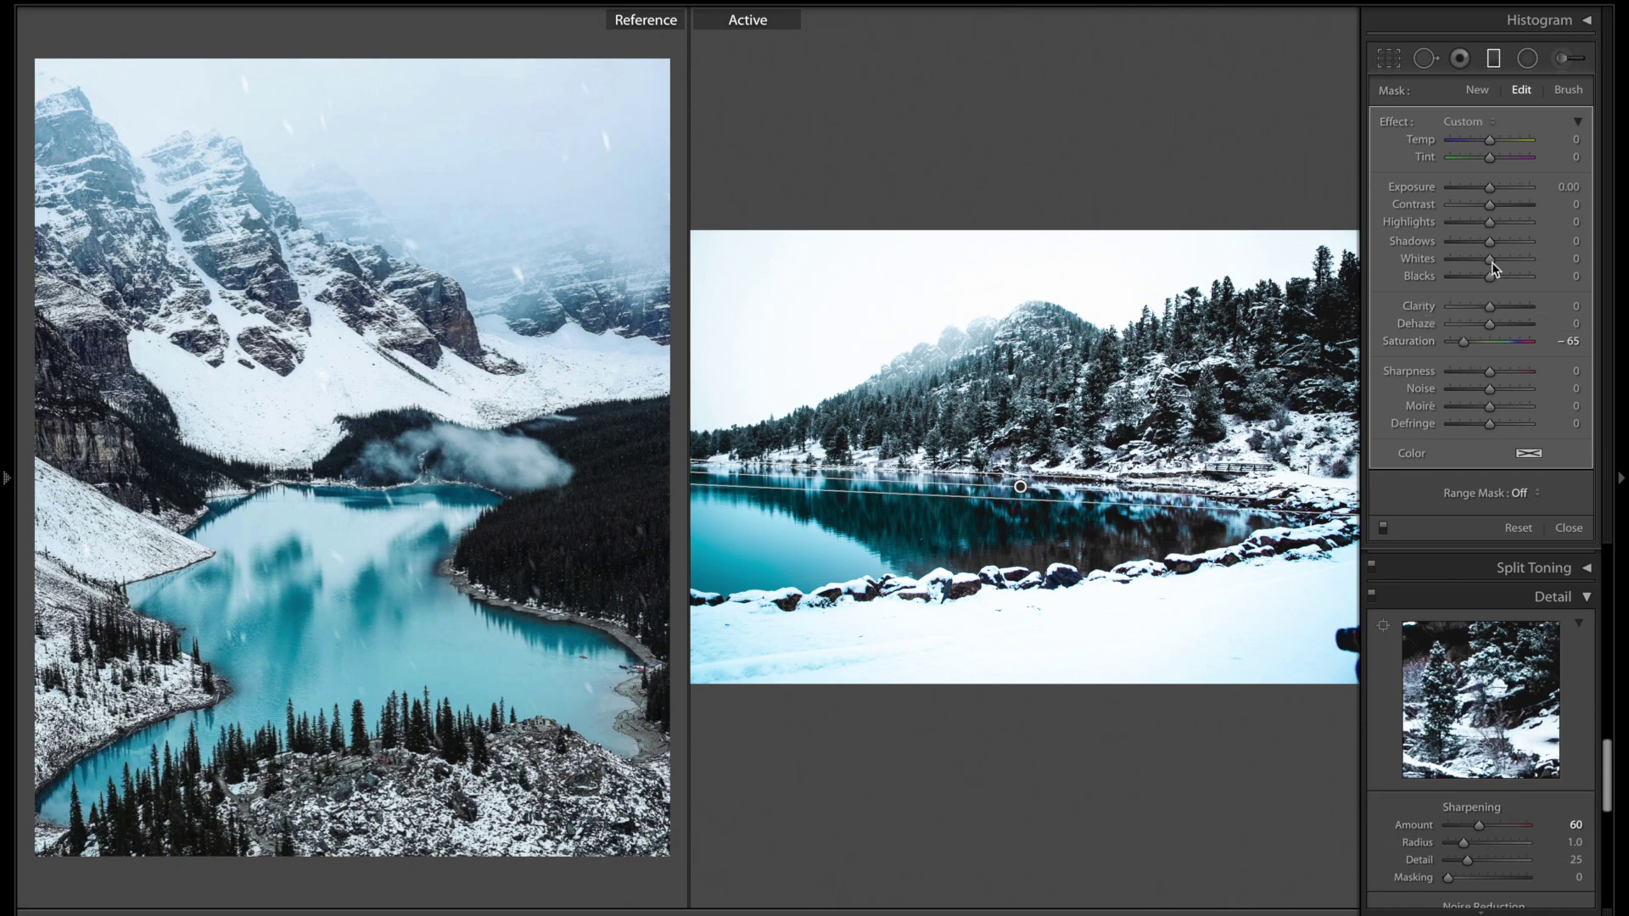
mouse_move(1491, 227)
mouse_down()
mouse_move(1460, 230)
mouse_move(1502, 243)
mouse_move(1395, 246)
mouse_move(1496, 252)
mouse_up()
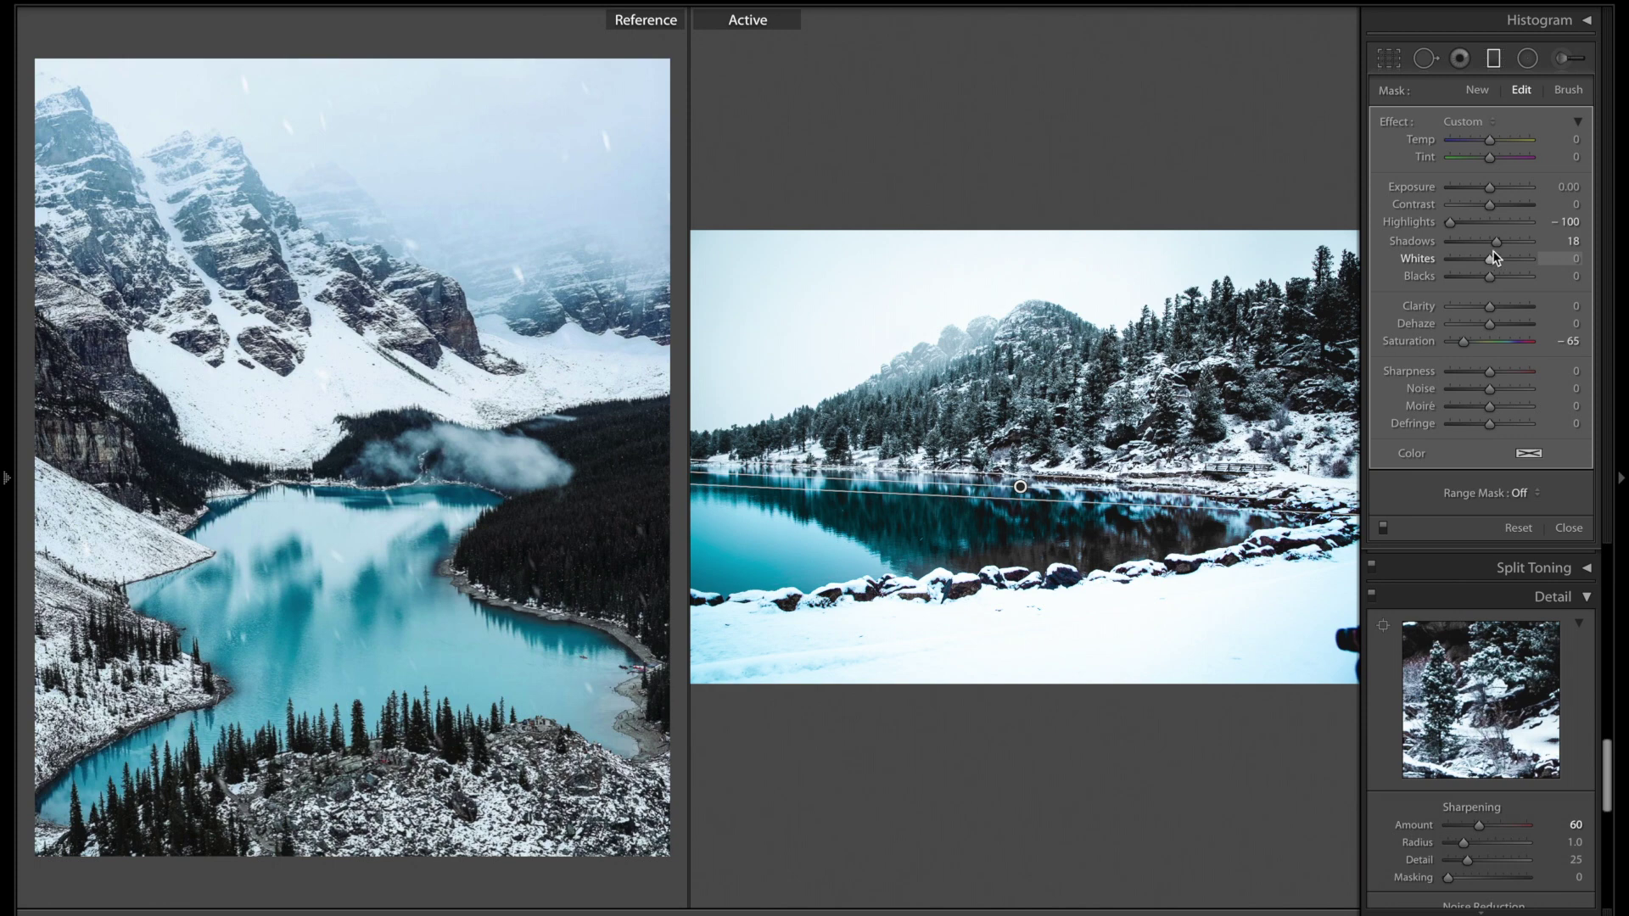
Compare the lake photo with its original version and exit graduated filter editing.
key(backslash)
key(backslash)
click(1499, 64)
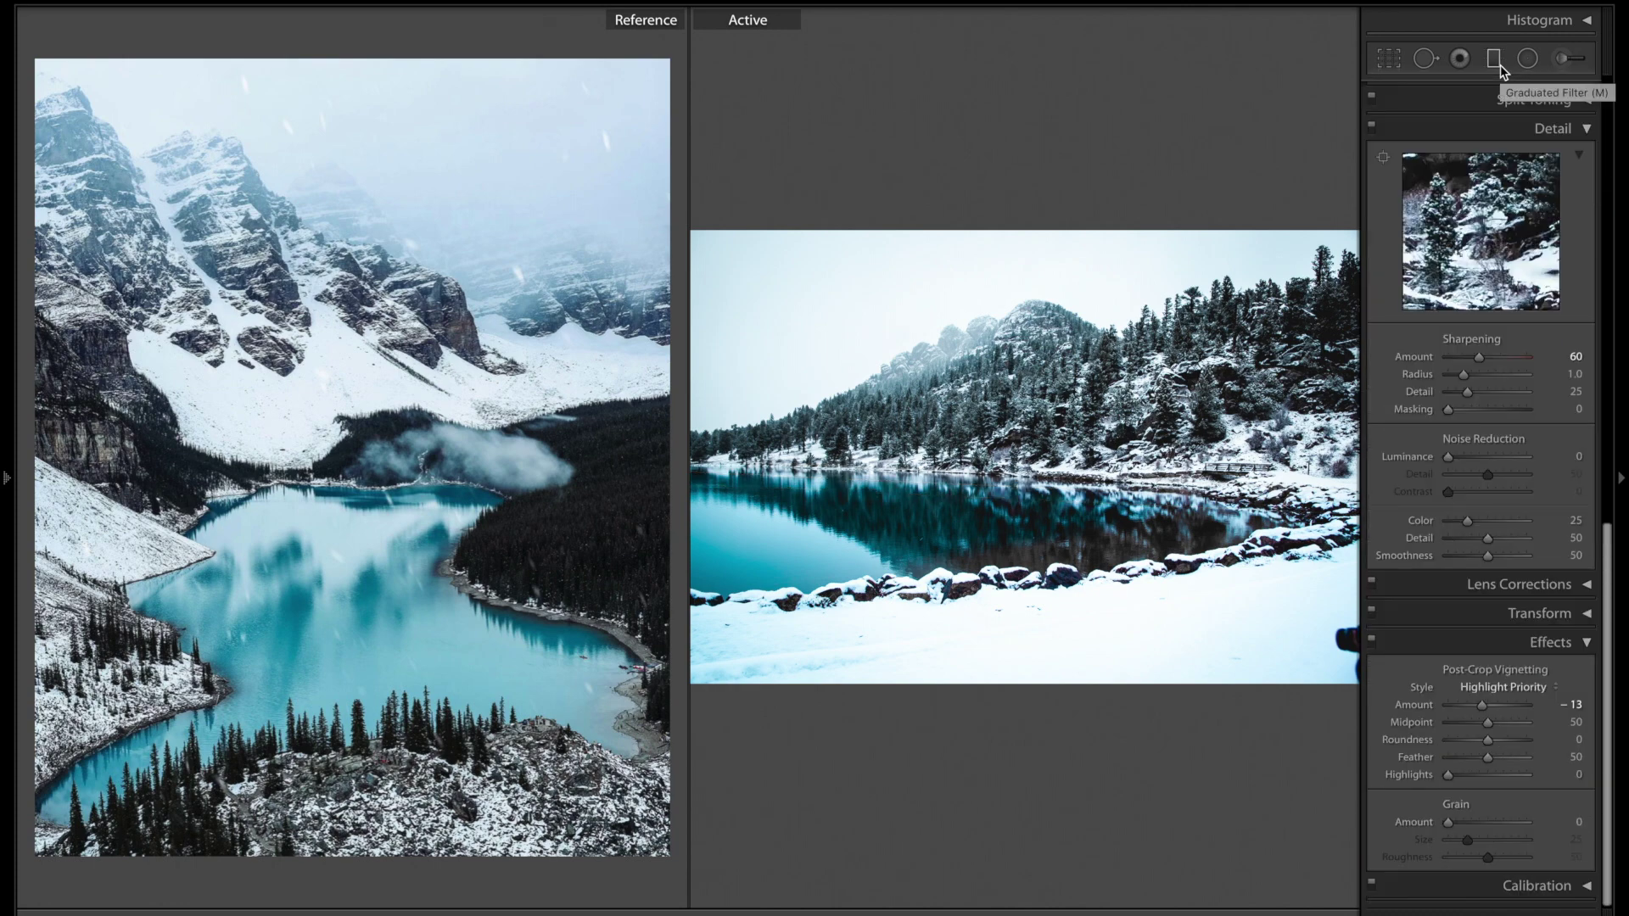
click(1500, 64)
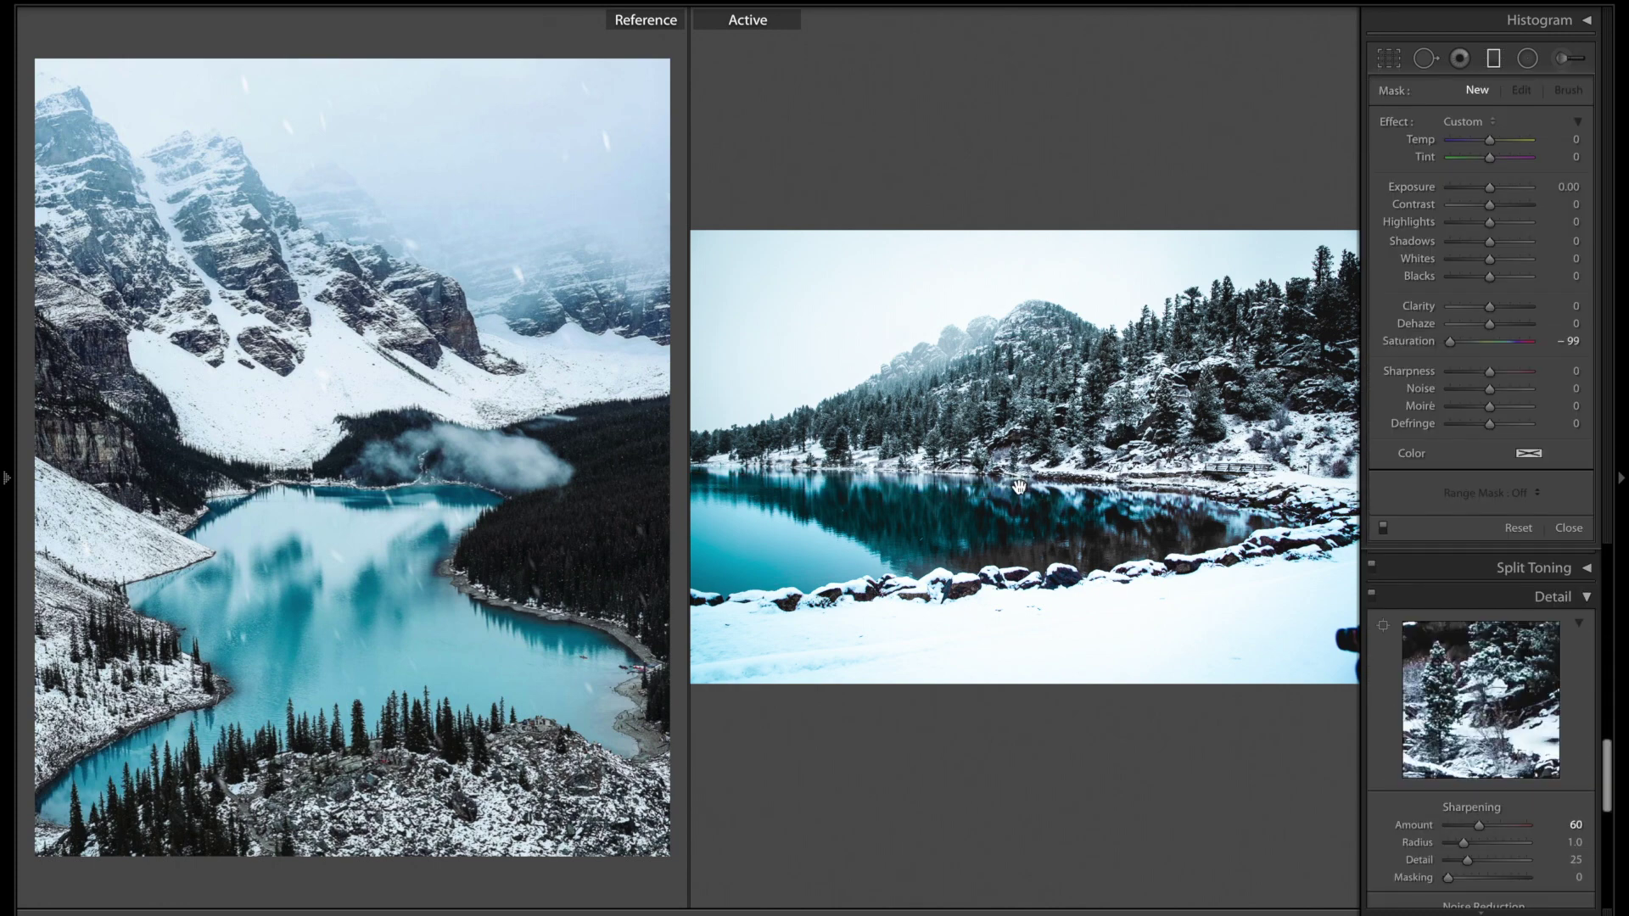
click(1497, 57)
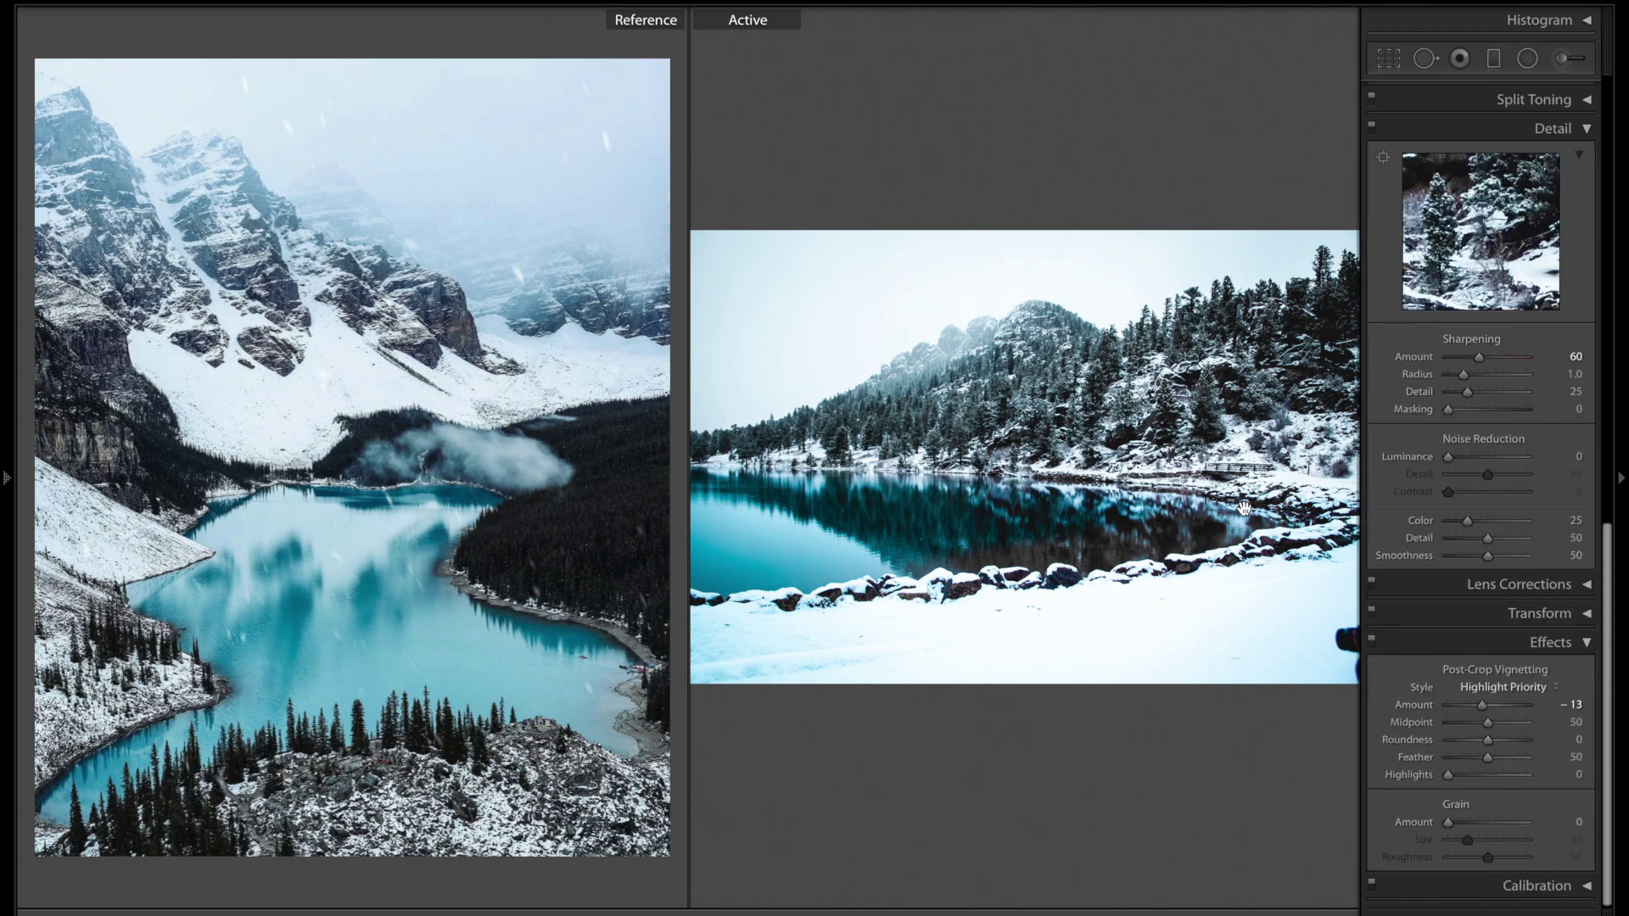
key(backslash)
key(backslash)
Place a new graduated filter with Saturation −99 over the snowy foreground, with its edge along the rocks on the near shoreline.
click(1494, 58)
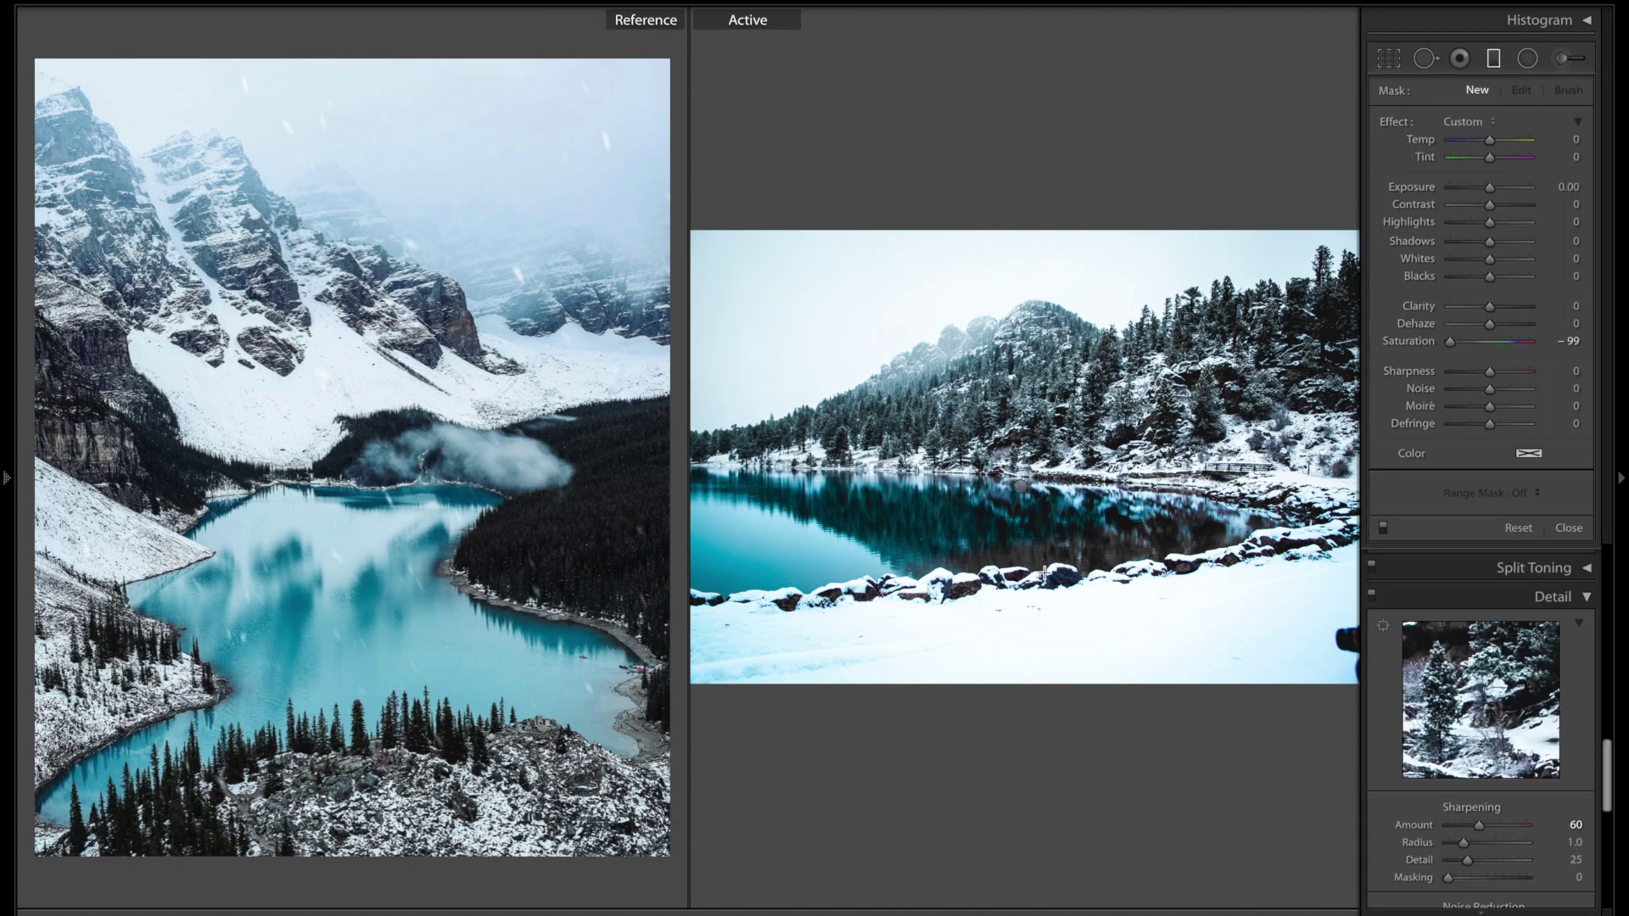
drag(1045, 569, 1046, 566)
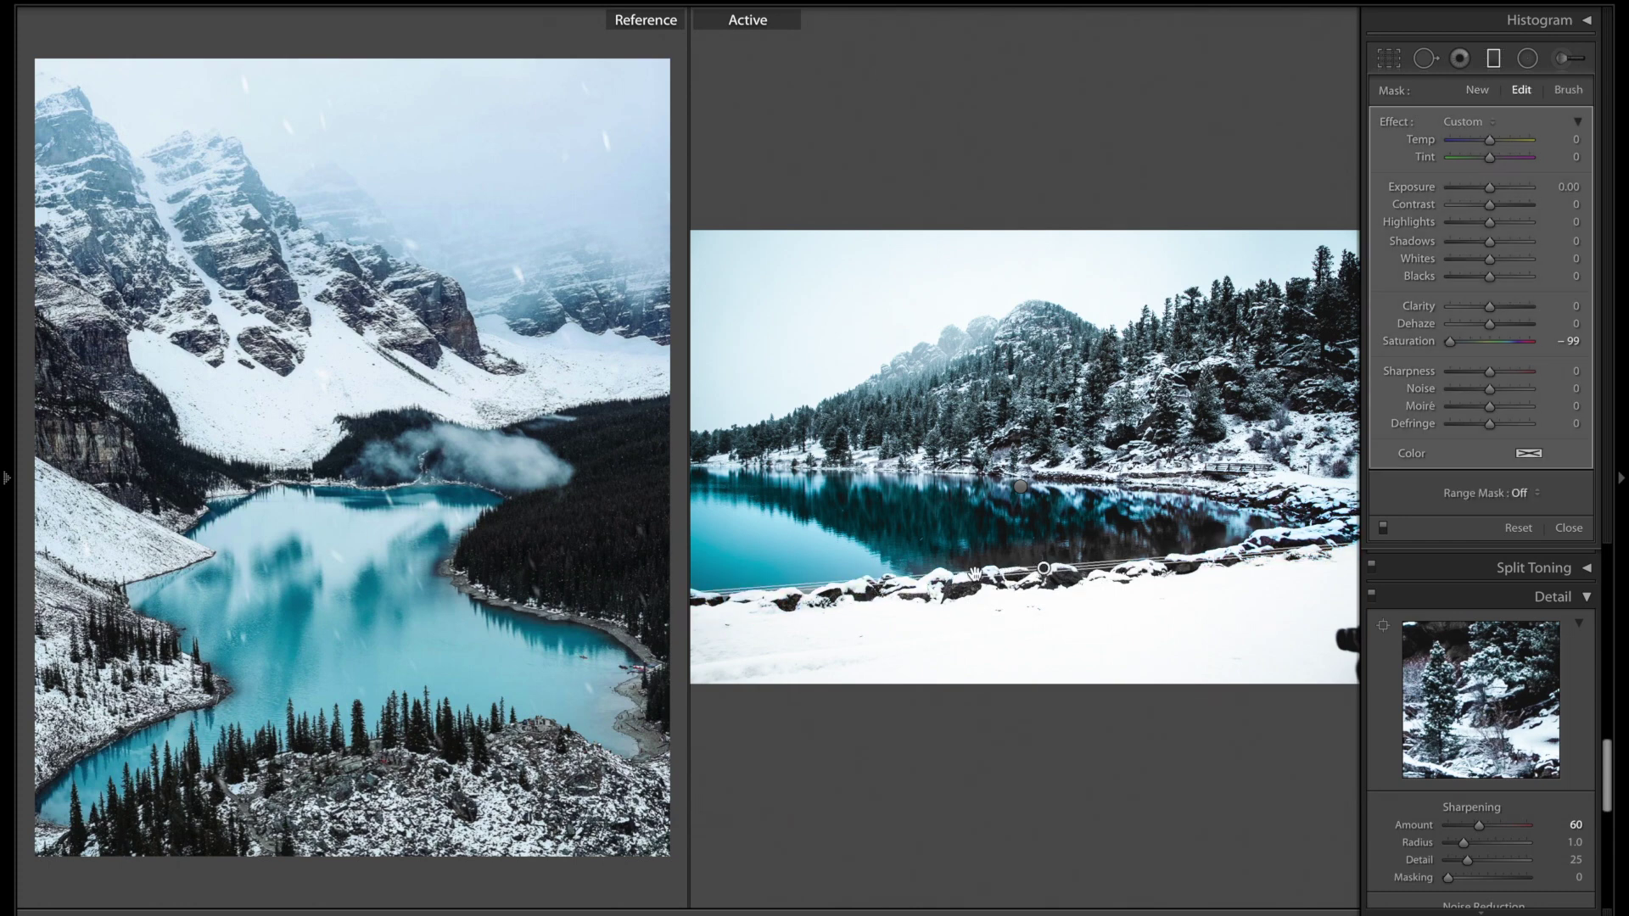
drag(974, 575, 1048, 577)
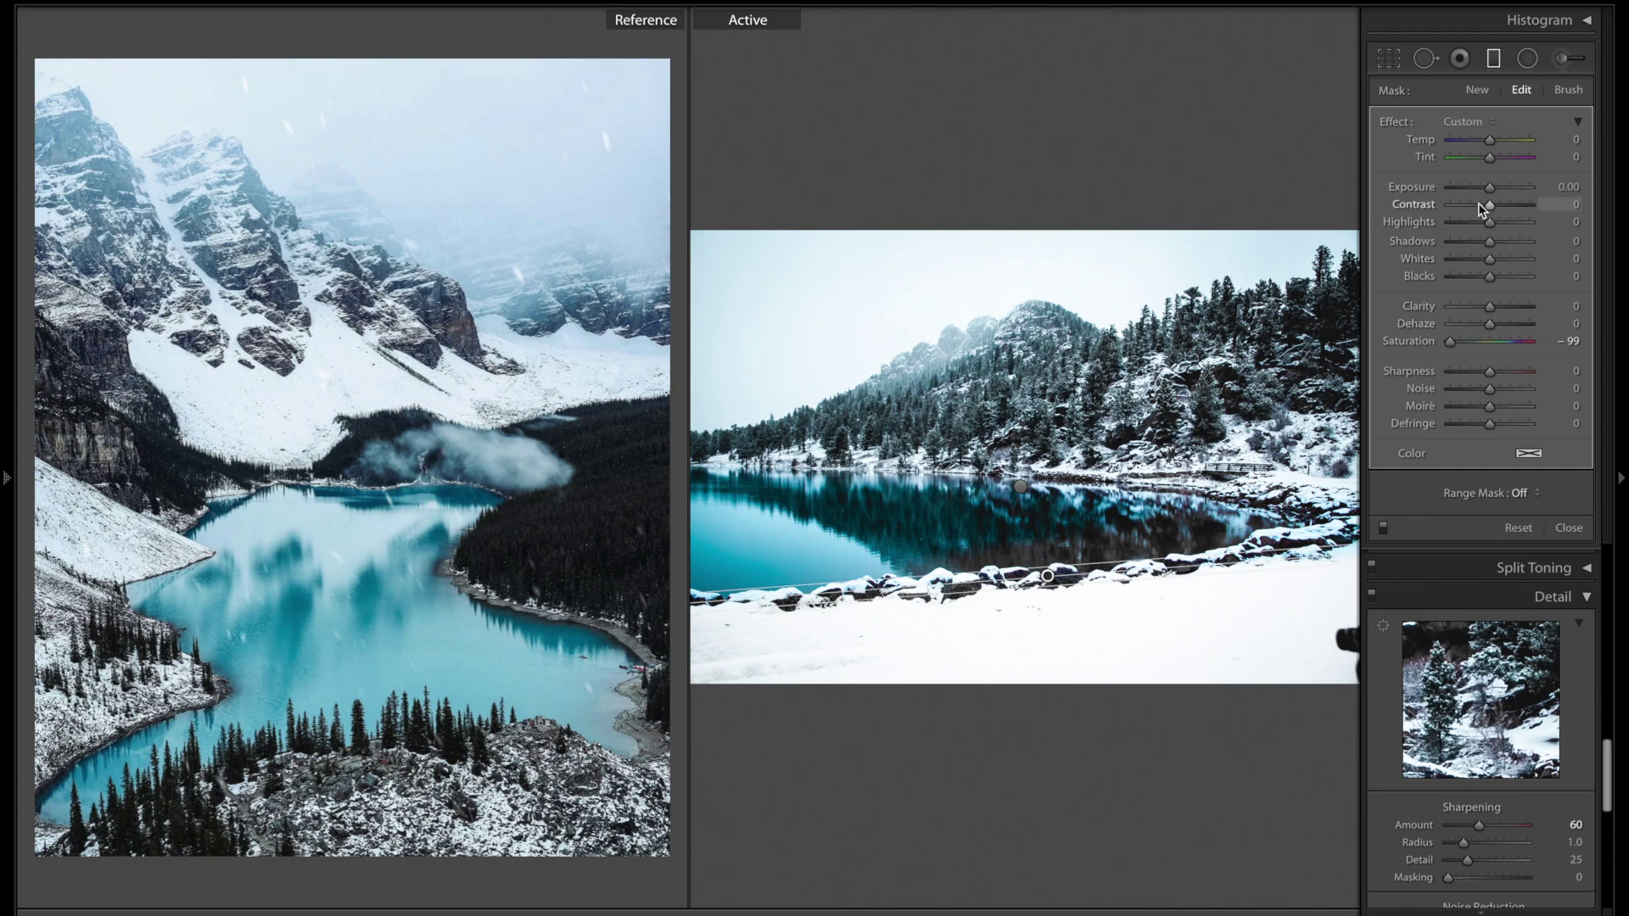
Set the foreground filter's Saturation to −100, Contrast to 100, Highlights to −100 and Shadows to 5.
drag(1449, 342, 1444, 343)
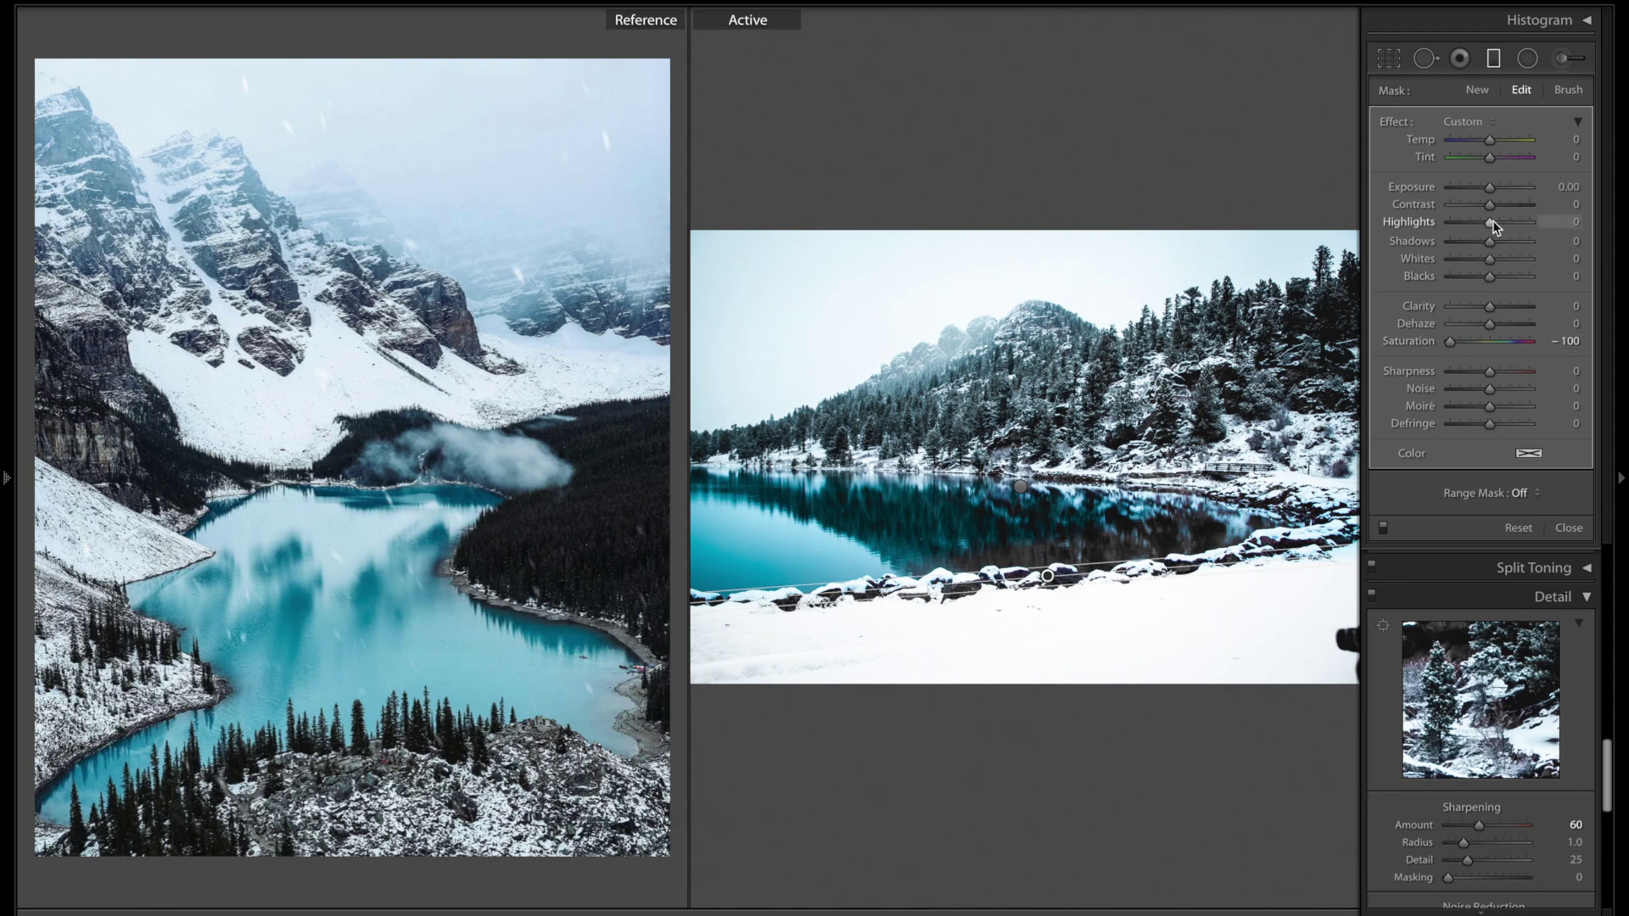
drag(1490, 205, 1433, 222)
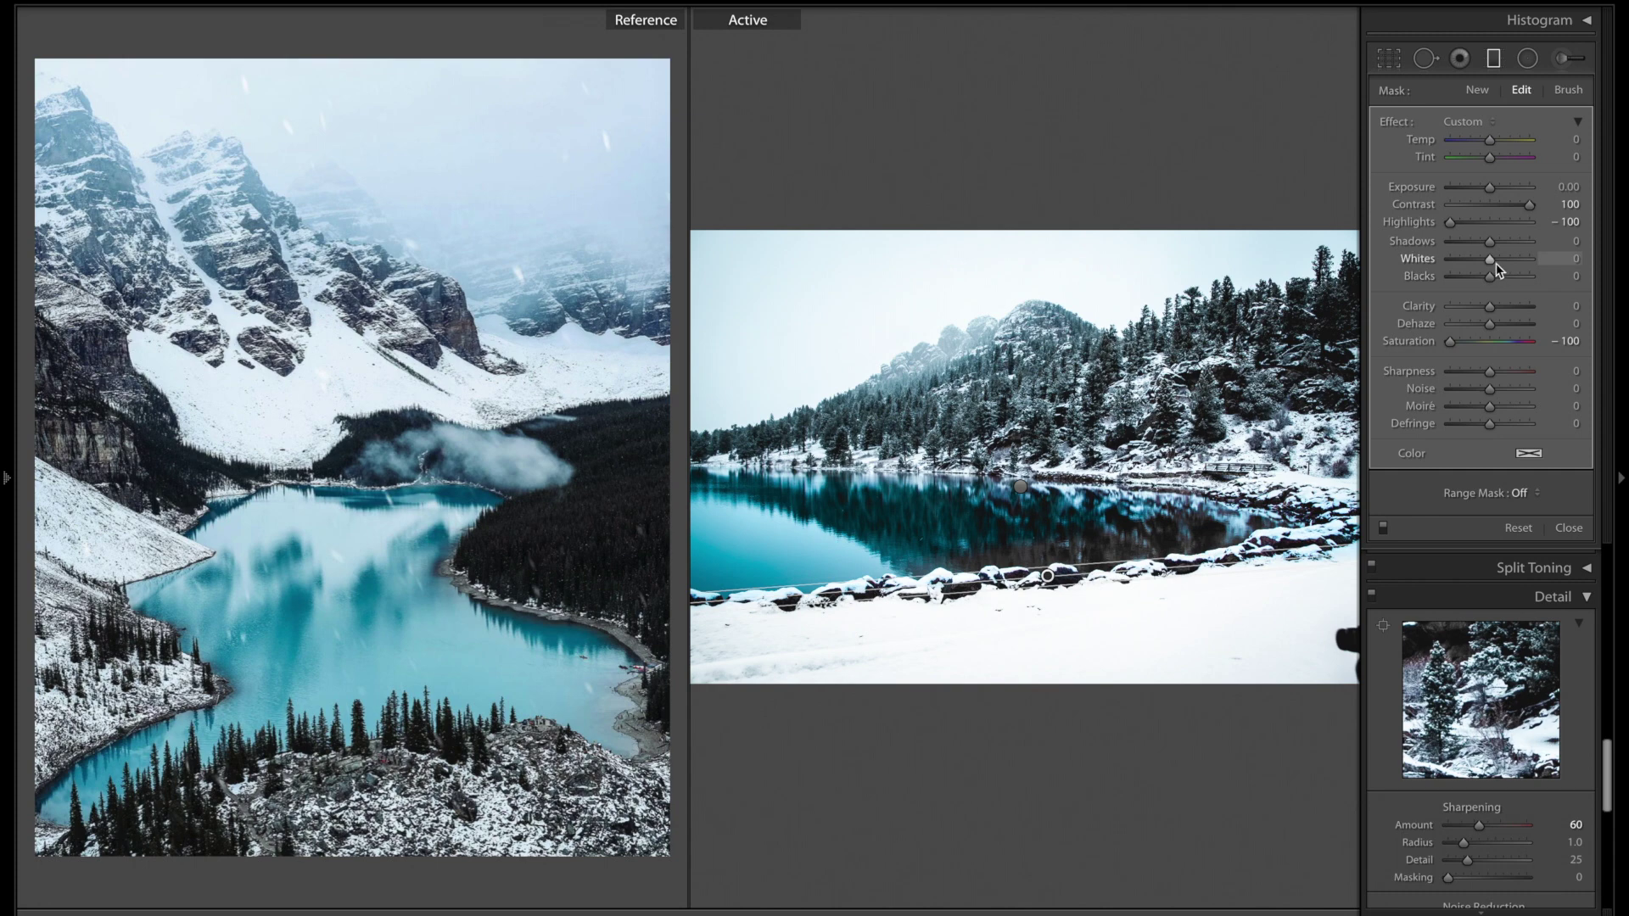
drag(1491, 244, 1496, 247)
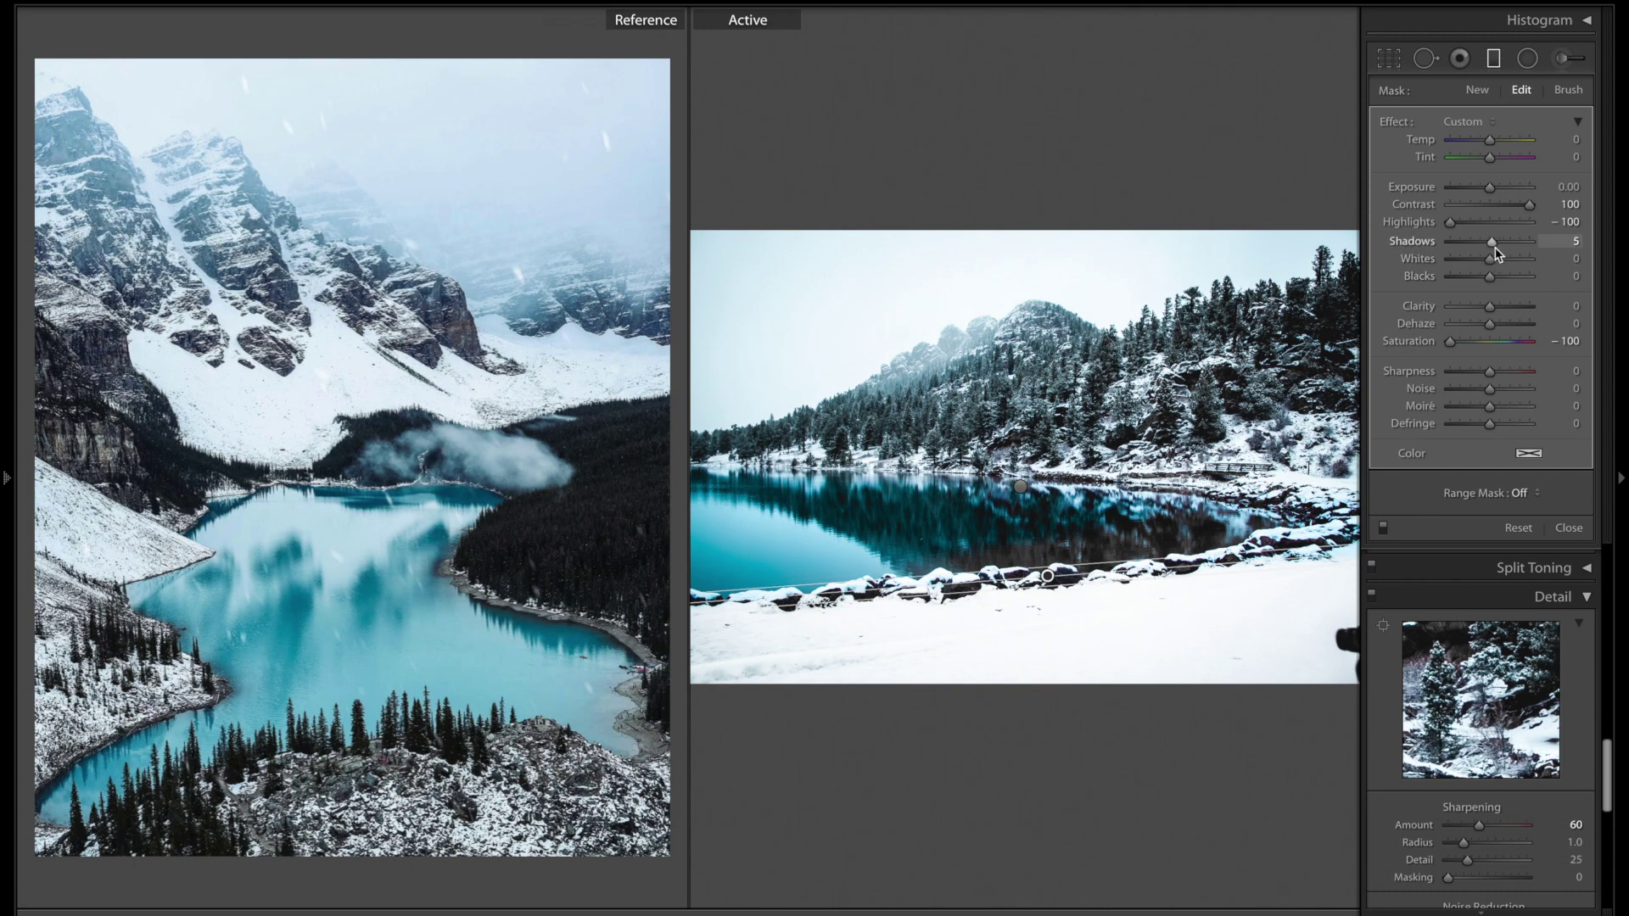
Finish editing the foreground filter and check the edited photo against its before view.
click(1494, 61)
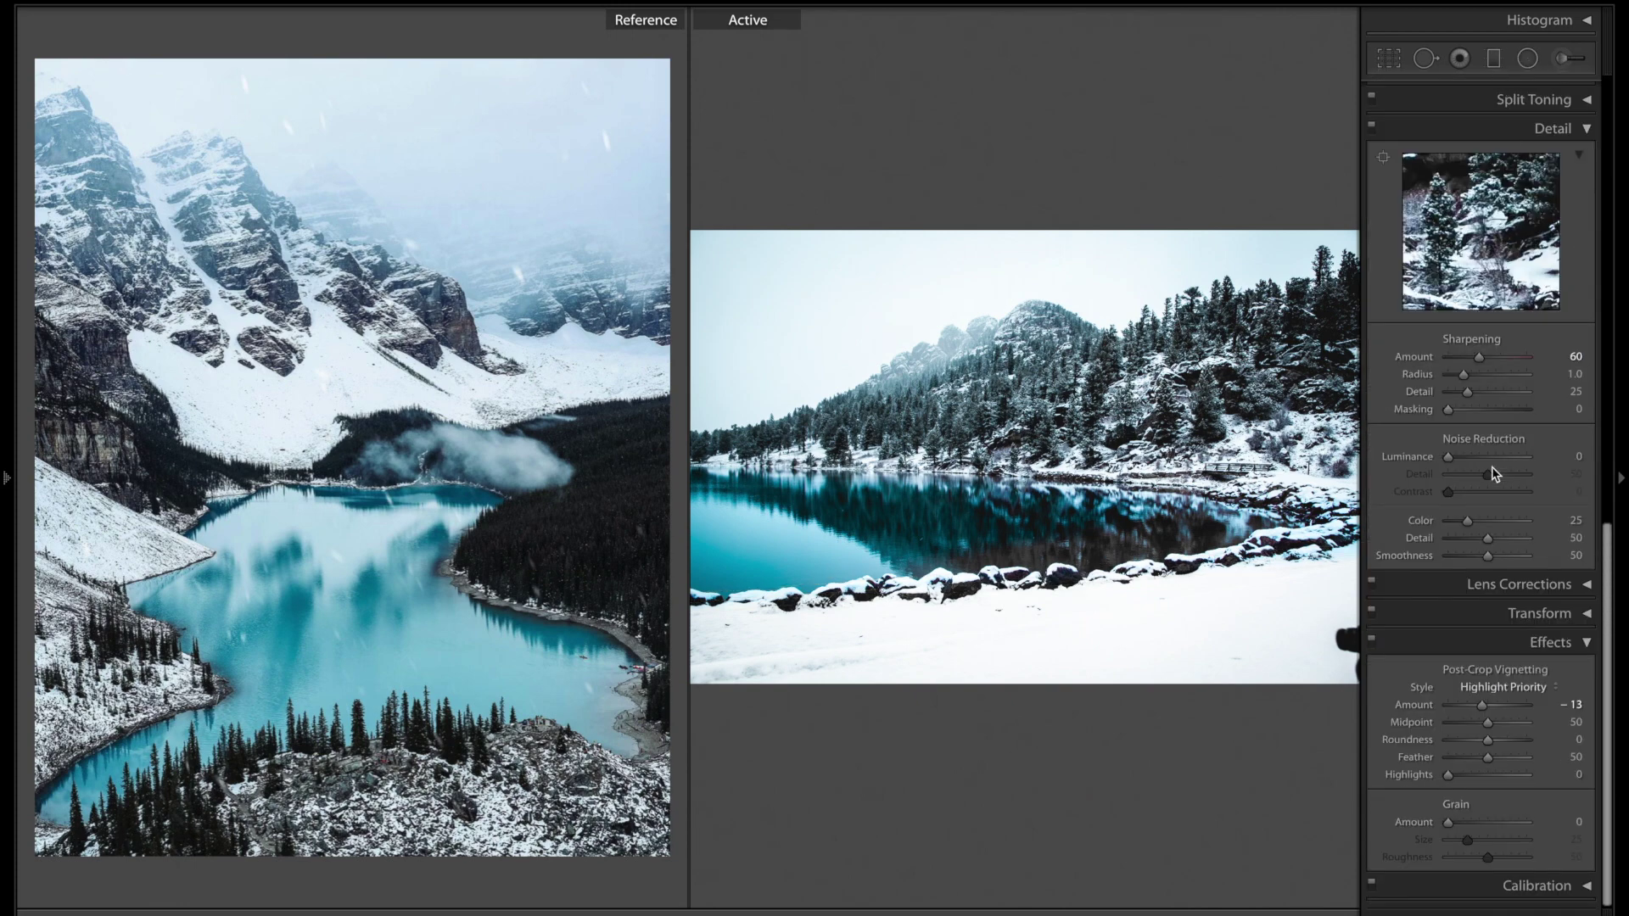
key(backslash)
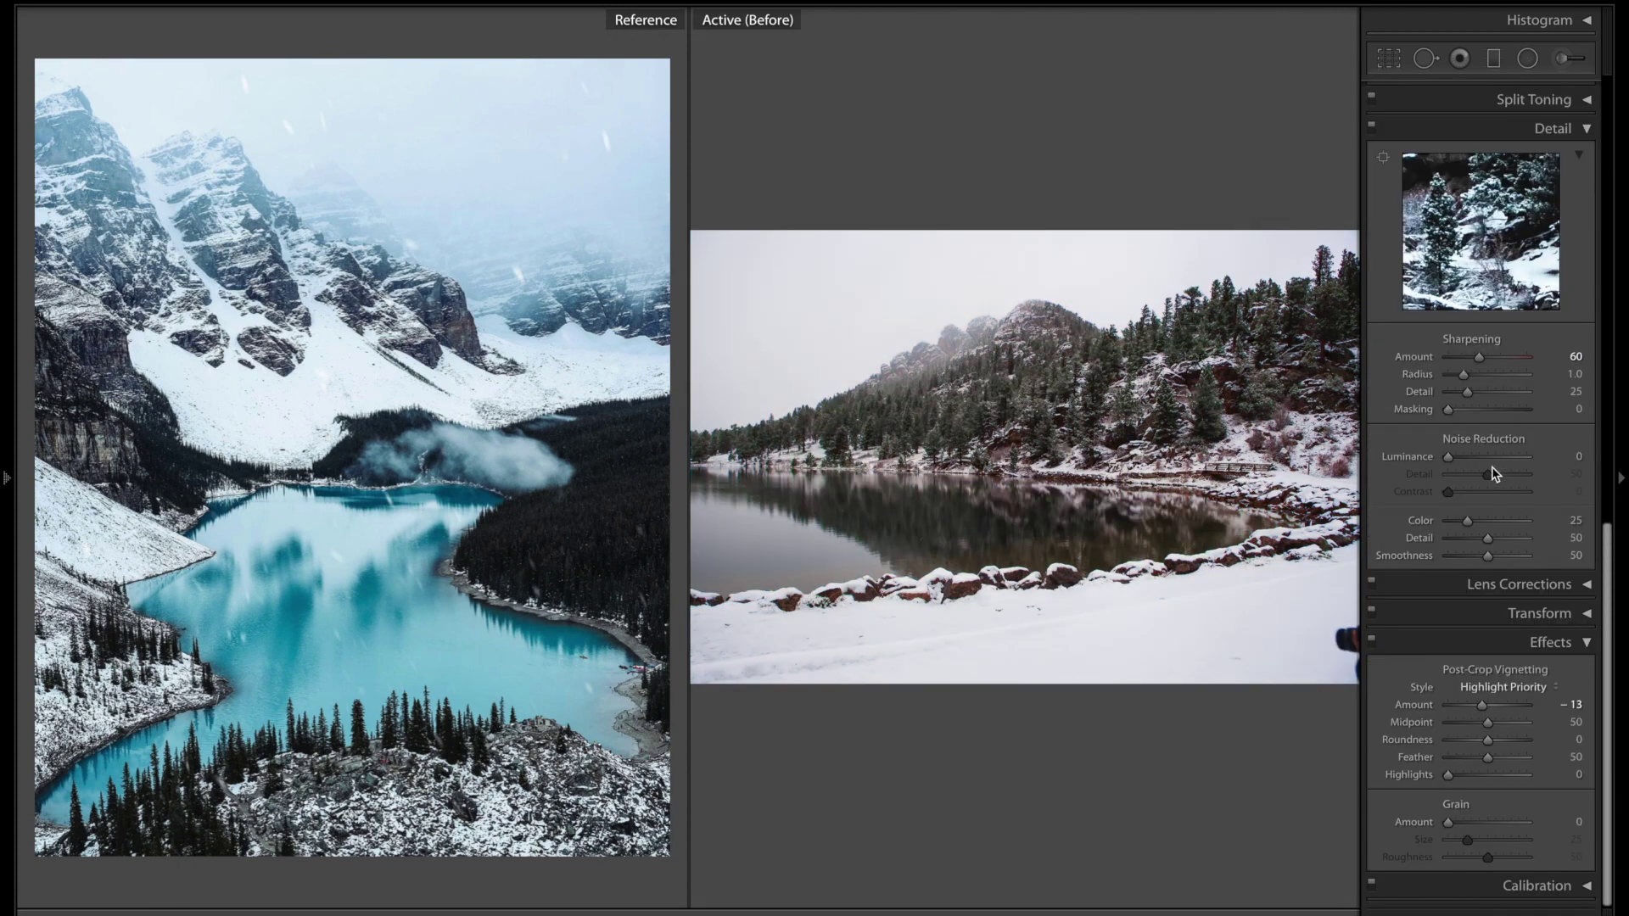
key(backslash)
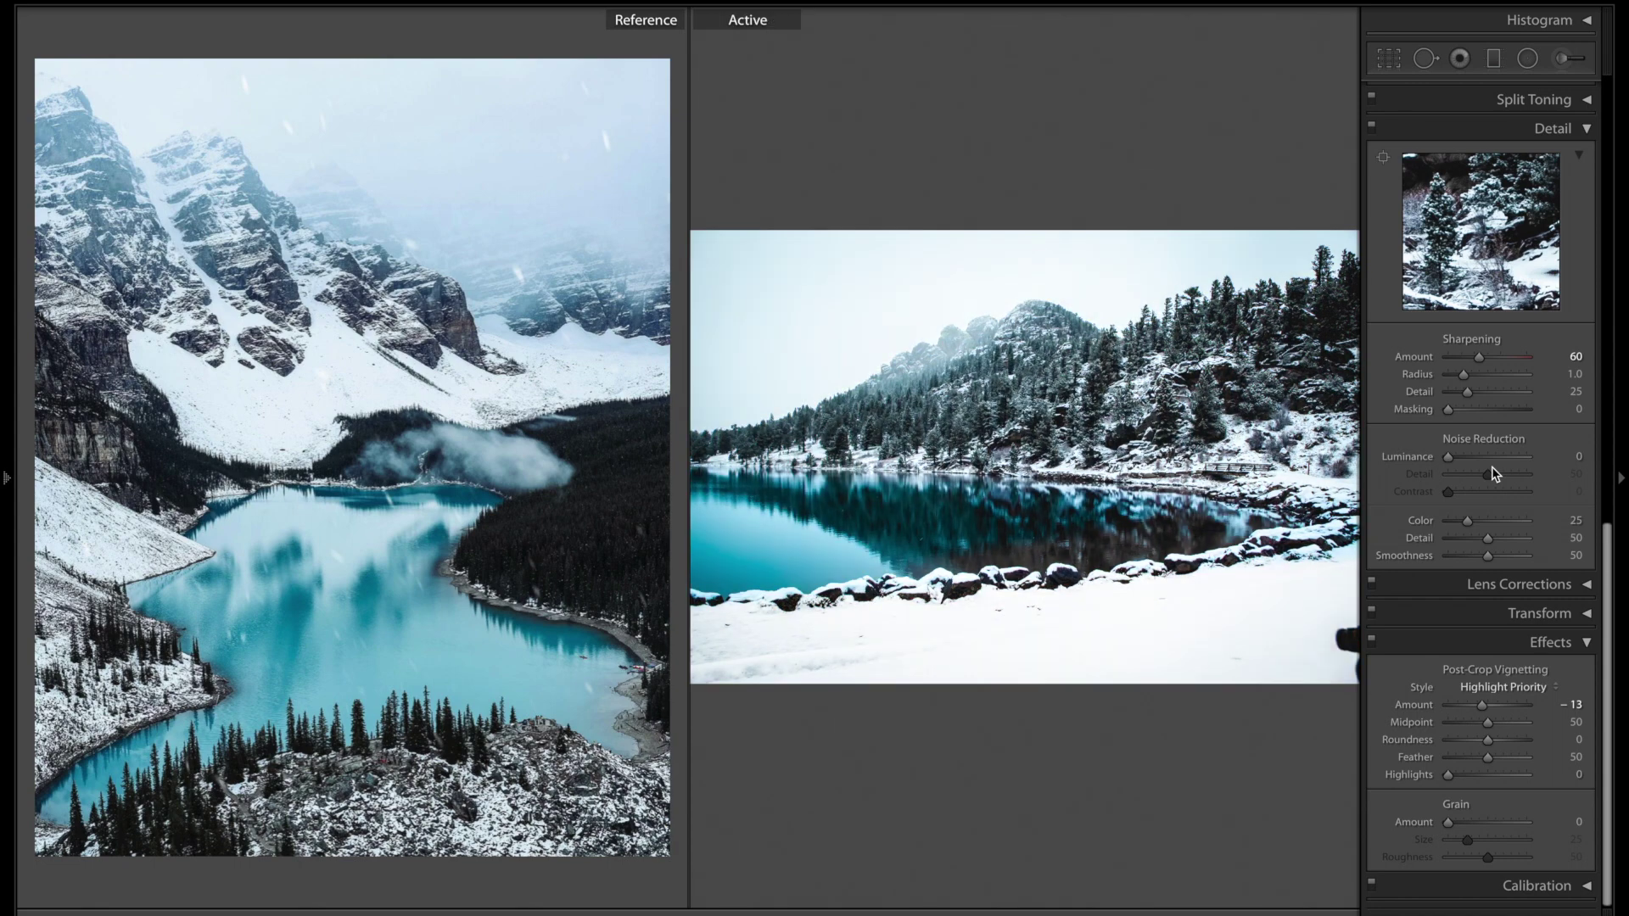